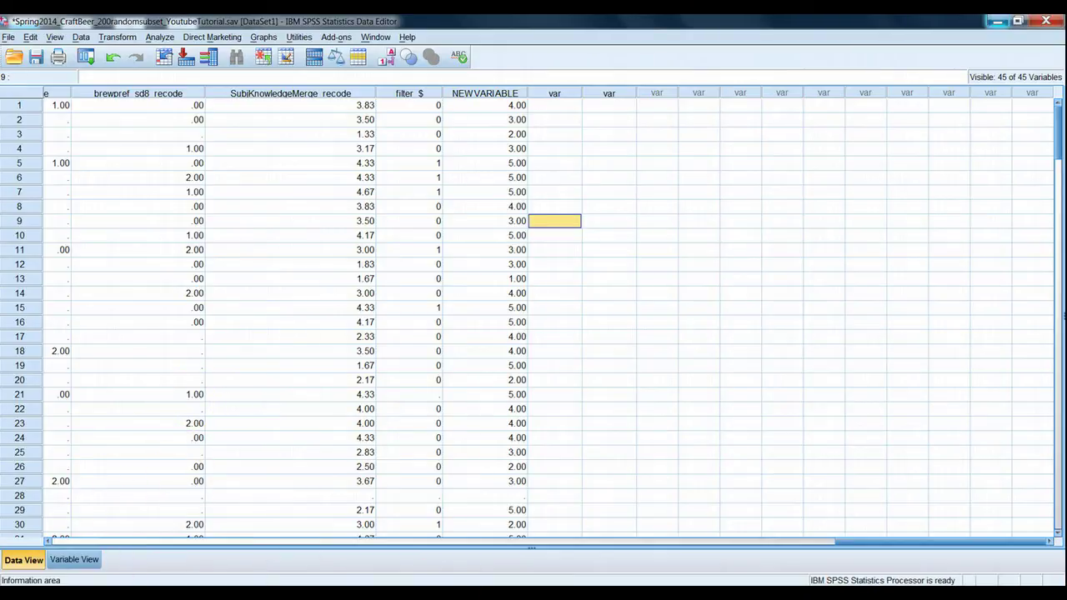
Review the Count or Sum slide, then select the five SDSUClub variables in Variable View.
left_click(446, 592)
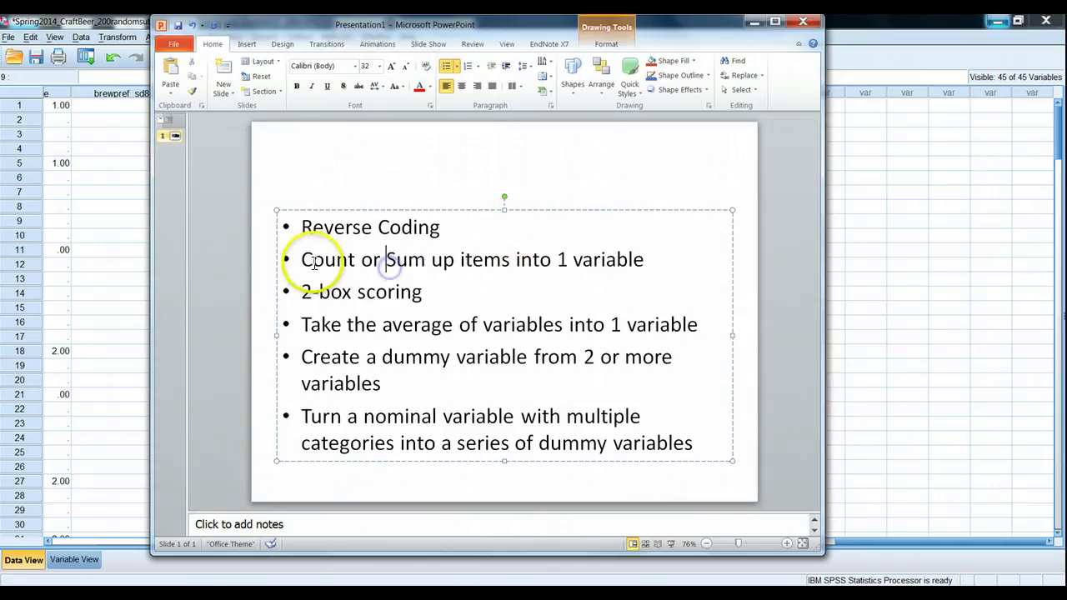
left_click_drag(303, 260, 624, 261)
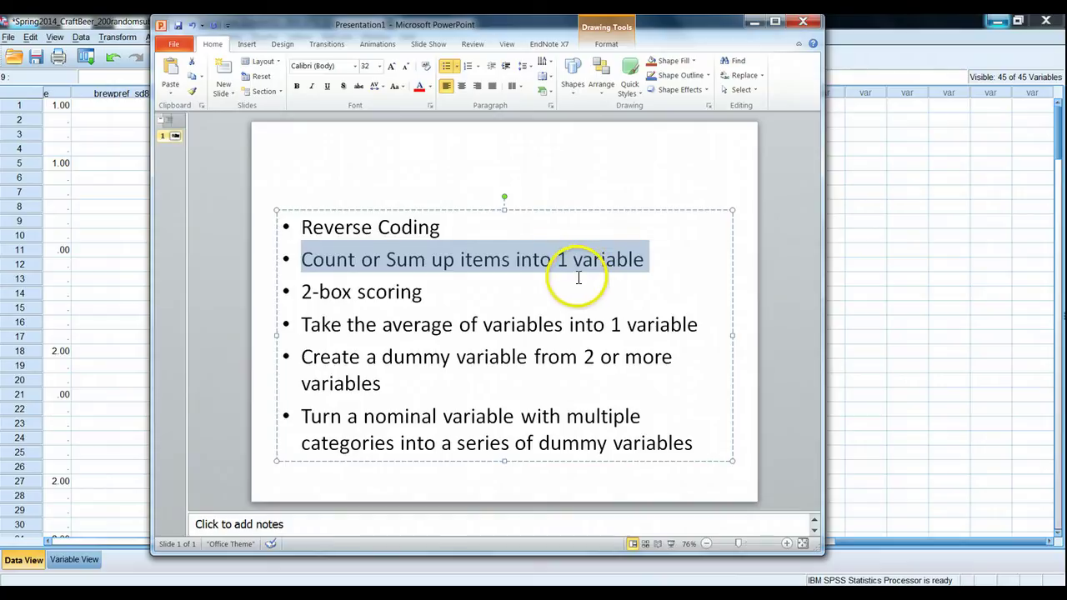
left_click(755, 22)
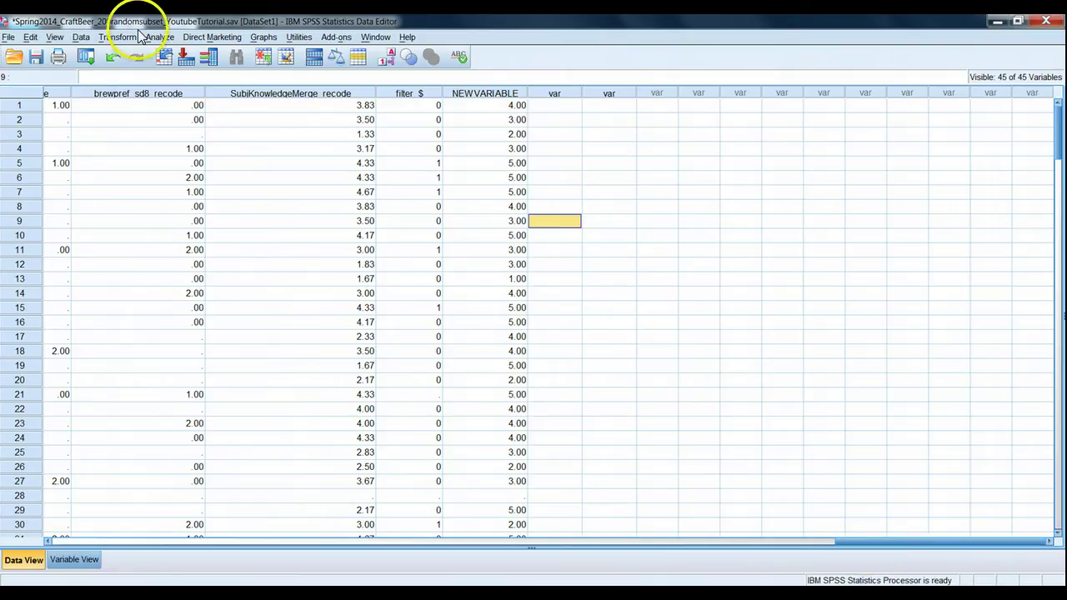
left_click(74, 559)
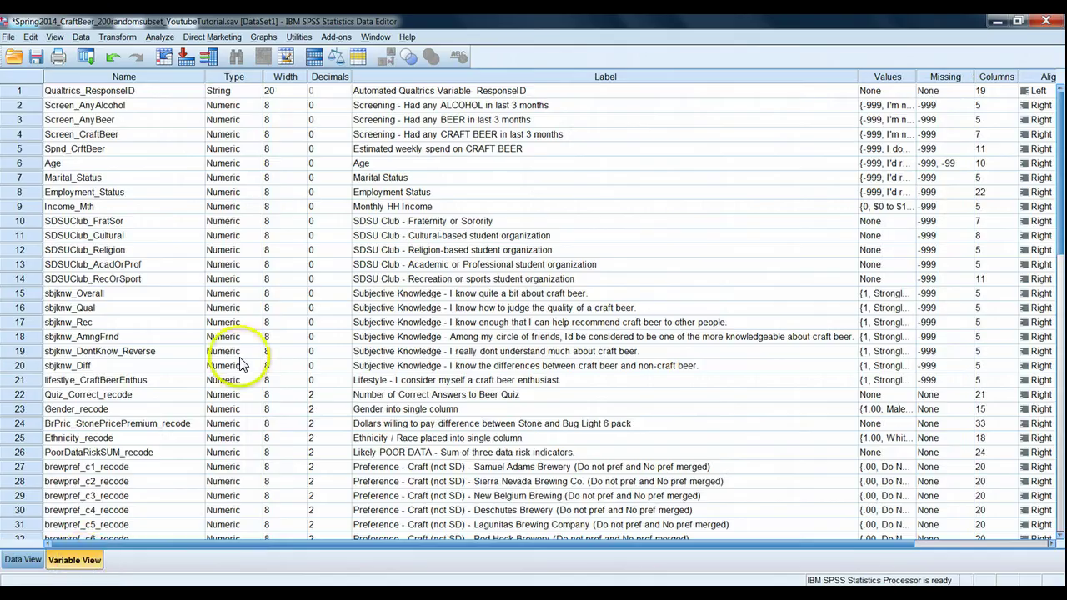
left_click_drag(19, 220, 18, 280)
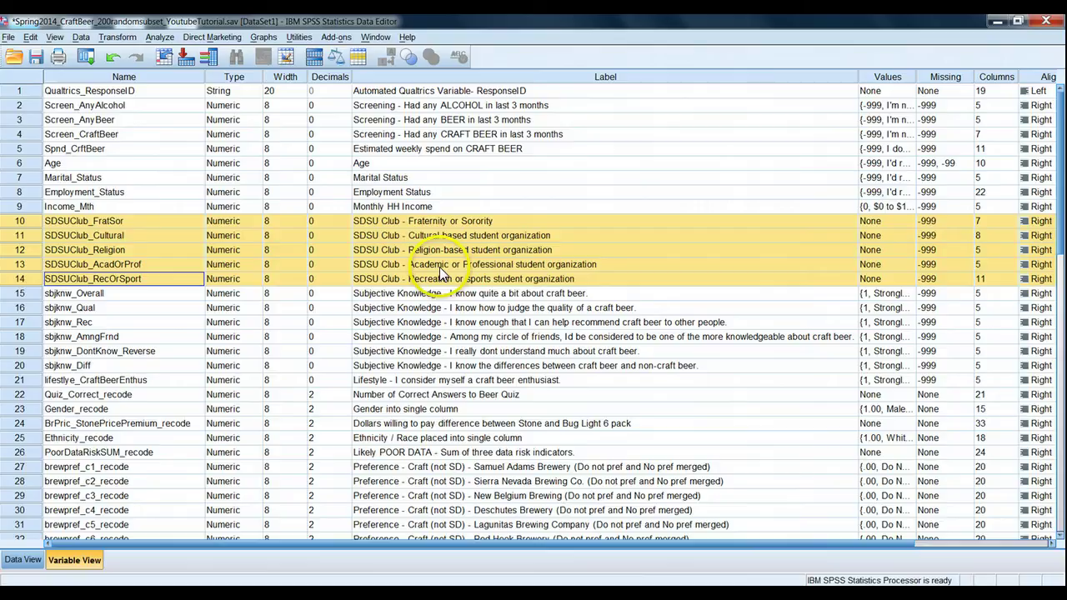
Scroll Data View back to the five SDSUClub columns and select them.
left_click(35, 562)
left_click_drag(947, 541, 248, 543)
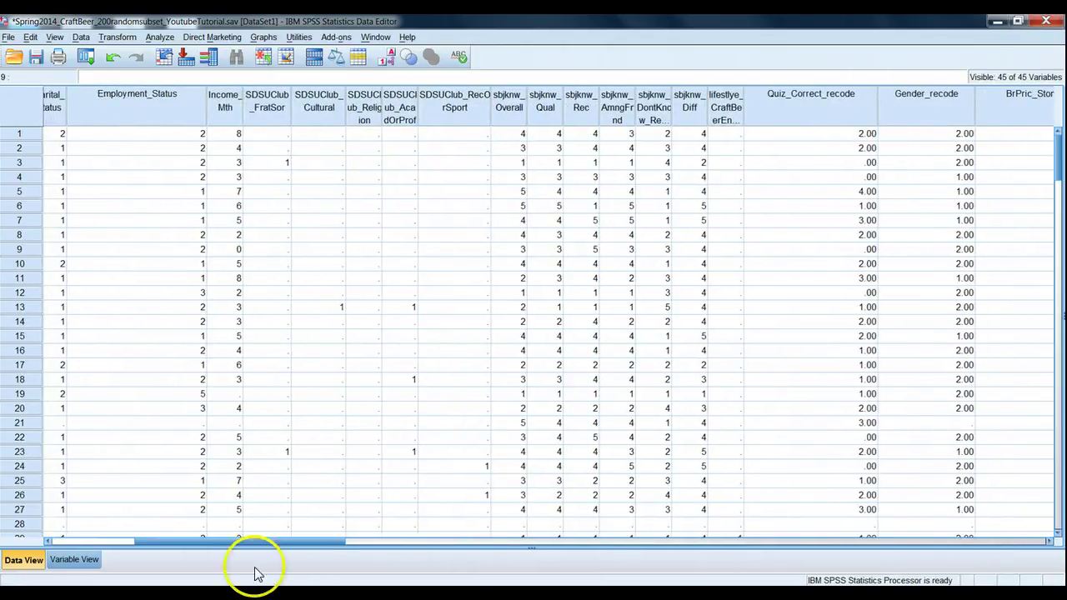
left_click(267, 105)
left_click(461, 101, "shift")
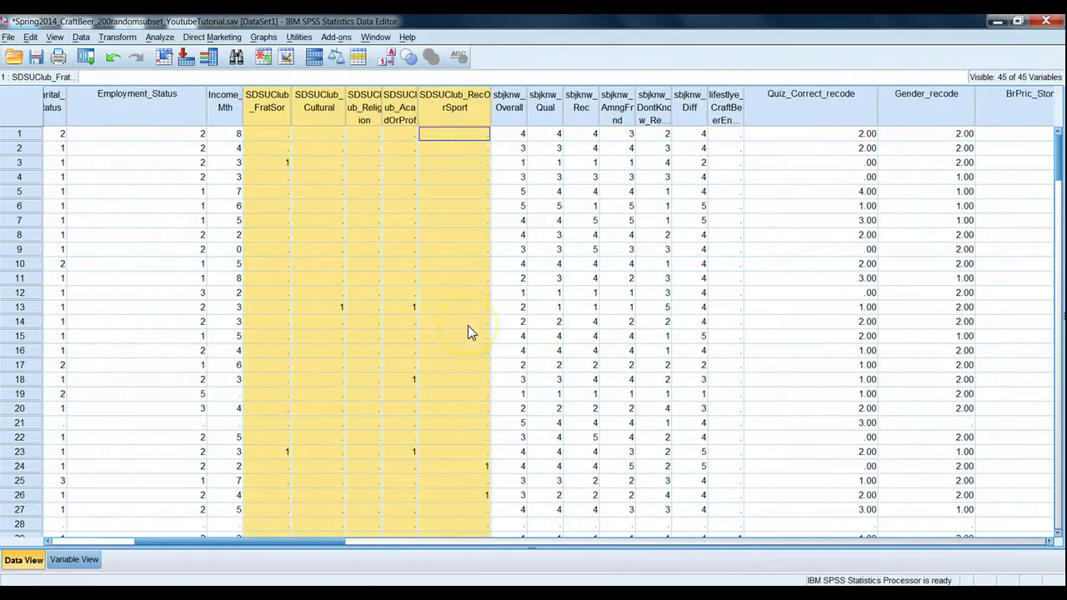
Inspect row 3's FratSor, Cultural, AcadOrProf and RecOrSport club values.
left_click(269, 165)
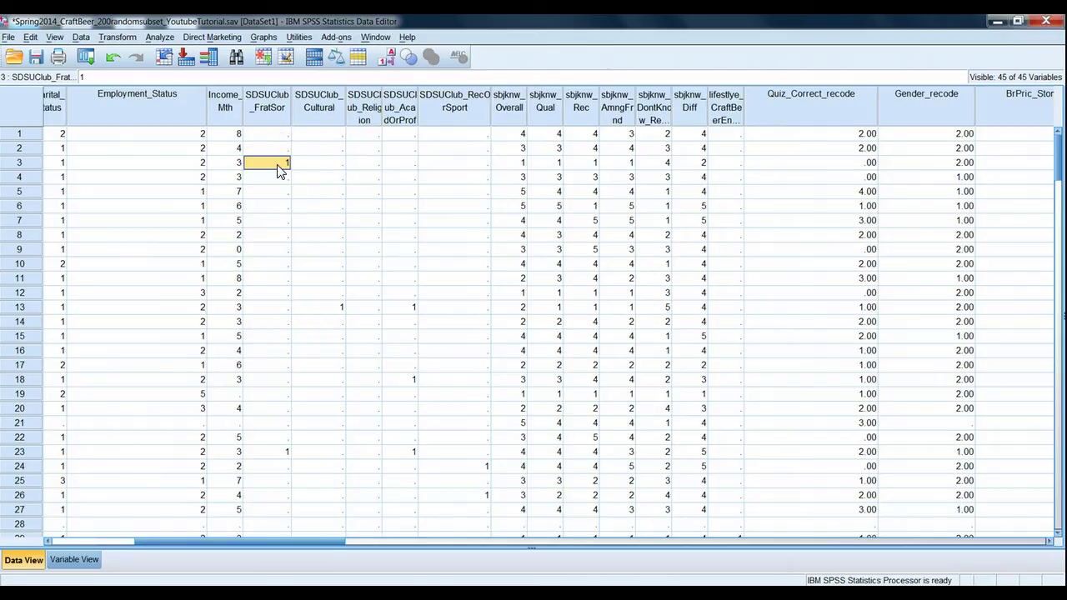
left_click(317, 164)
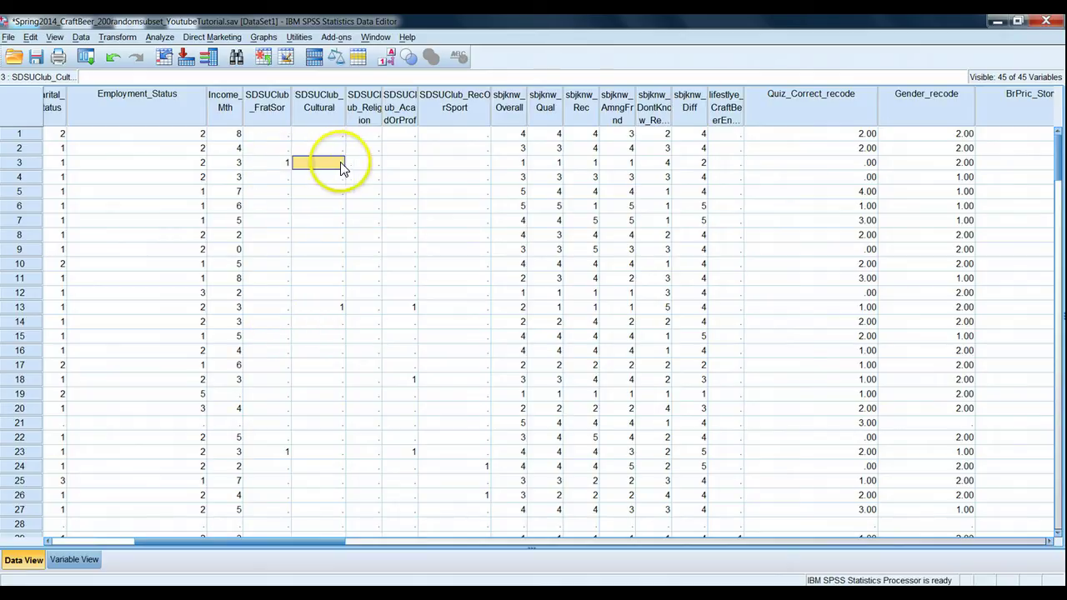
left_click(400, 164)
left_click(431, 167)
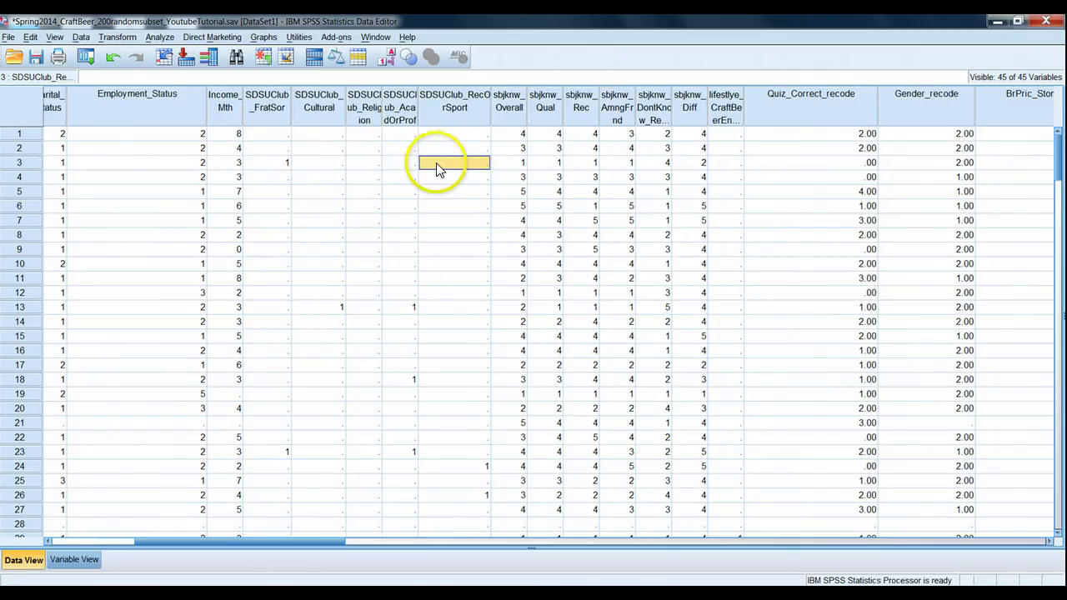
left_click(328, 166)
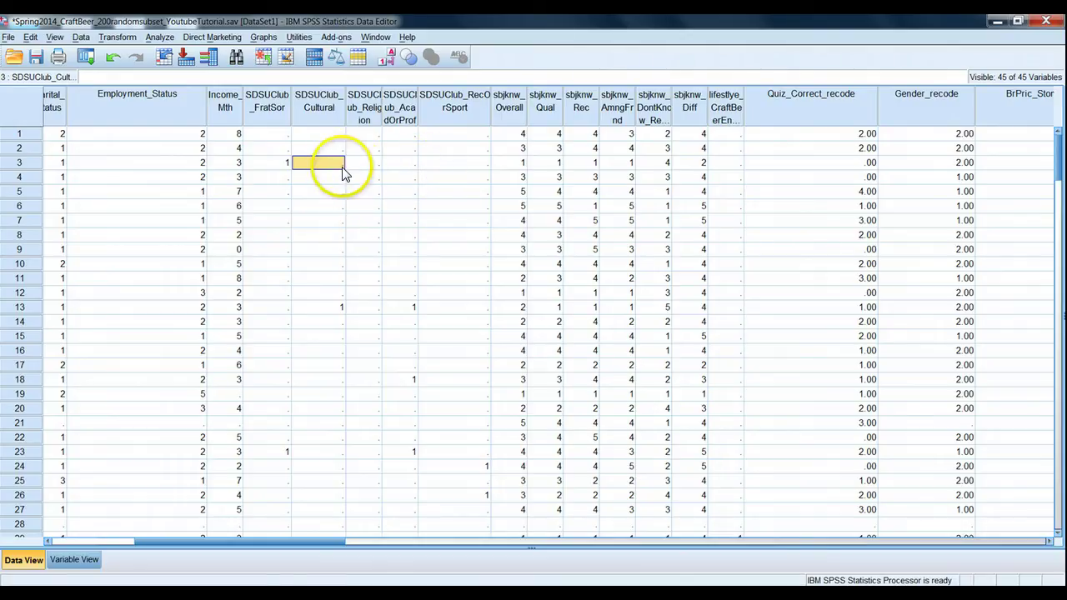
Mark row 3's club values from Cultural through RecOrSport, then clear the marking.
left_click(399, 163)
left_click(453, 169)
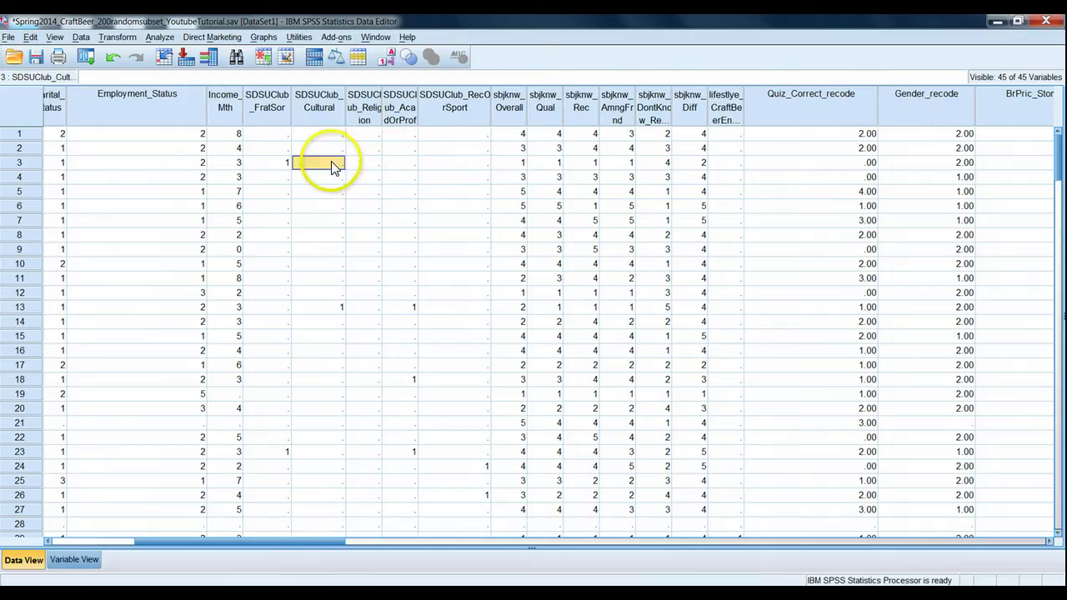
left_click_drag(328, 163, 471, 167)
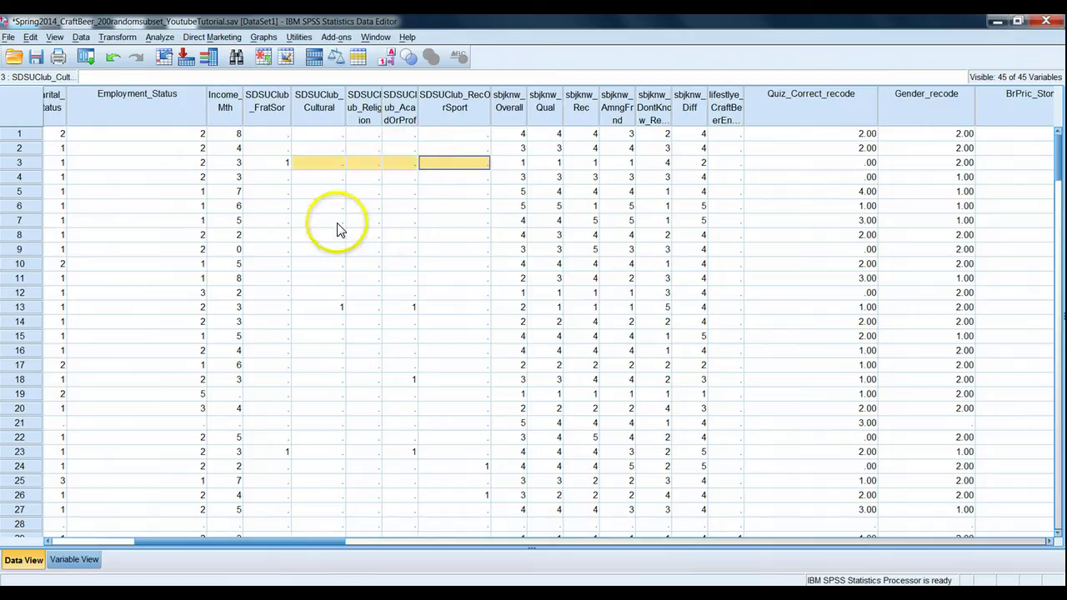
left_click(274, 163)
Compare rows 1, 2, 3 and 13 across the five club columns, then open Transform.
left_click_drag(269, 135, 480, 142)
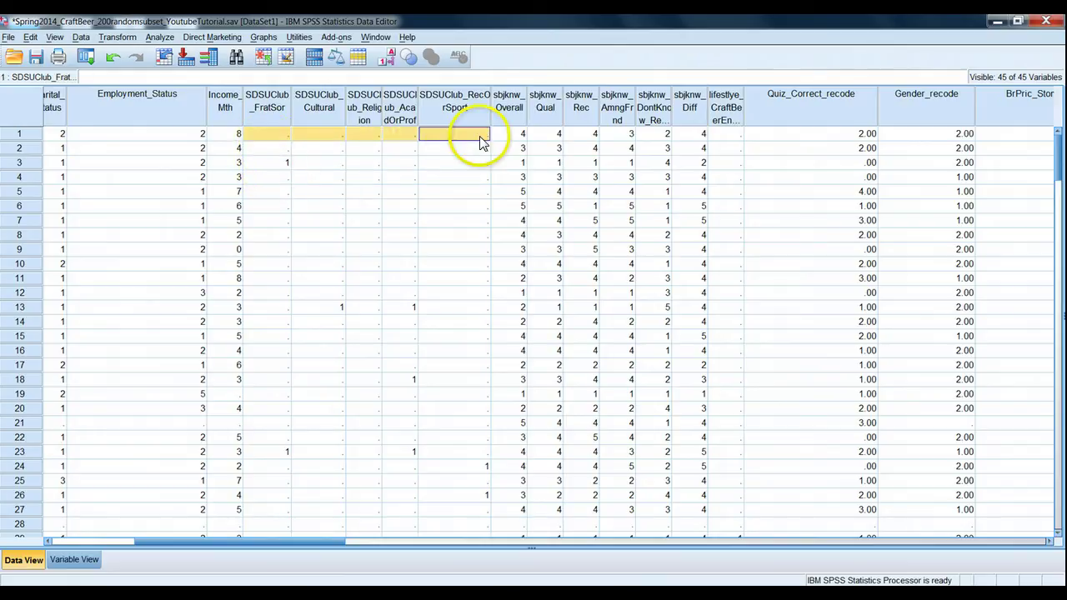
left_click_drag(268, 149, 454, 163)
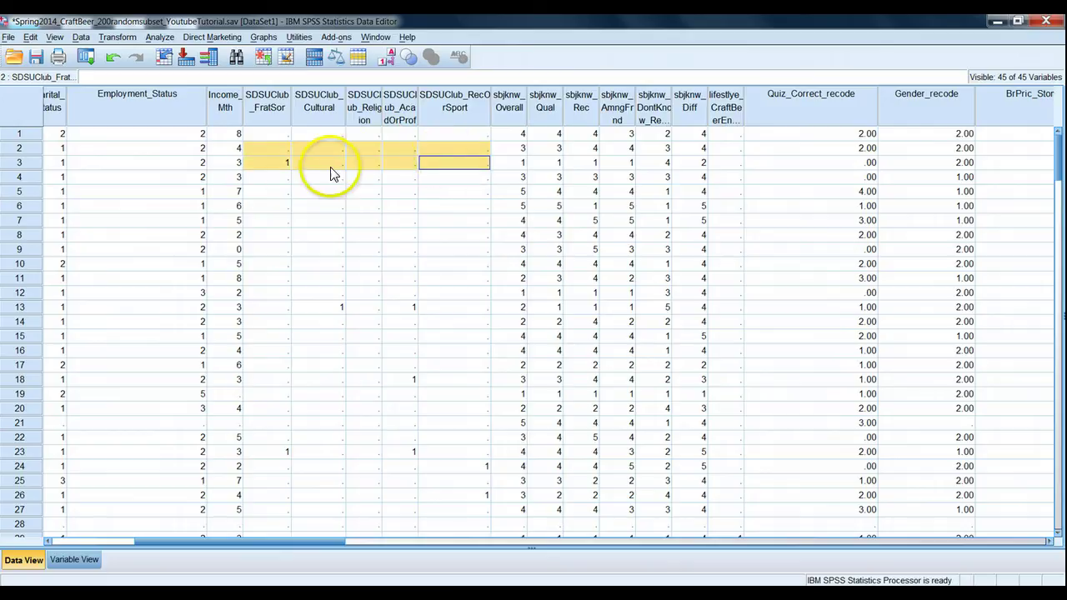
left_click_drag(266, 149, 454, 148)
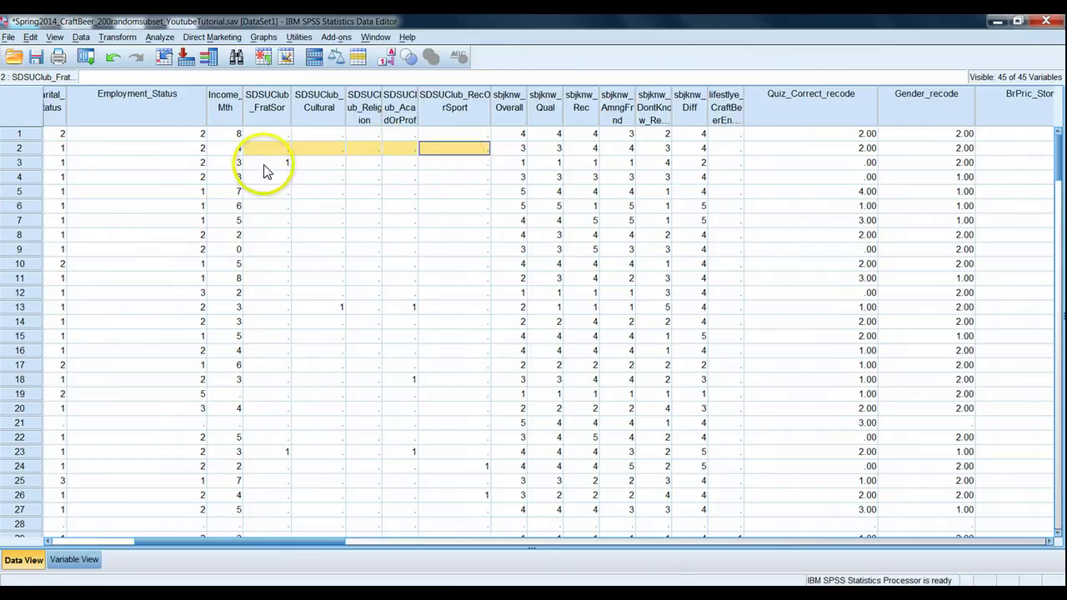
left_click_drag(264, 164, 453, 162)
left_click_drag(269, 307, 479, 315)
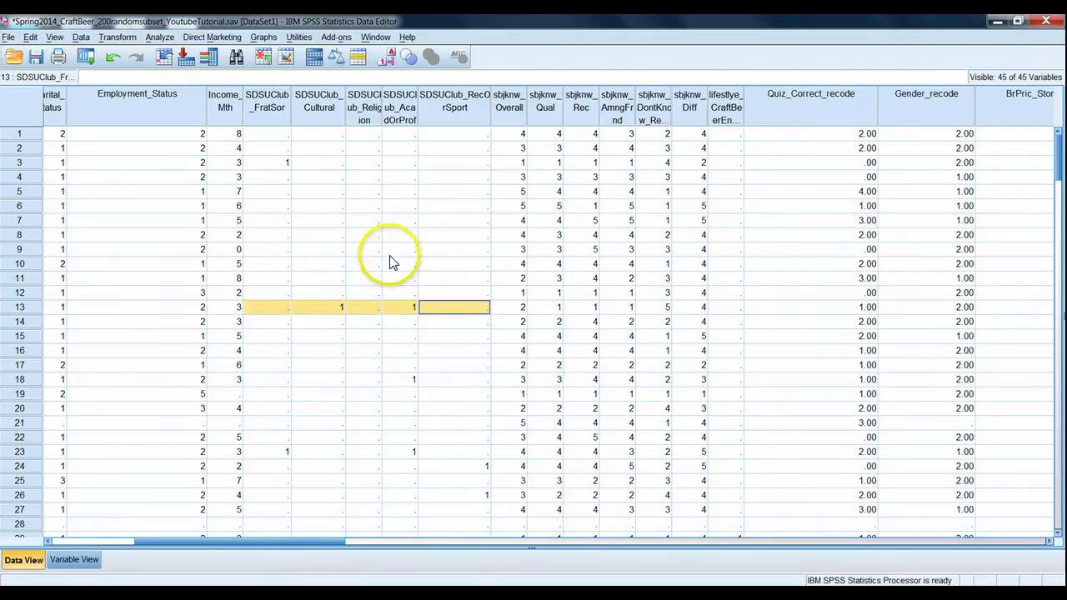
left_click(285, 137)
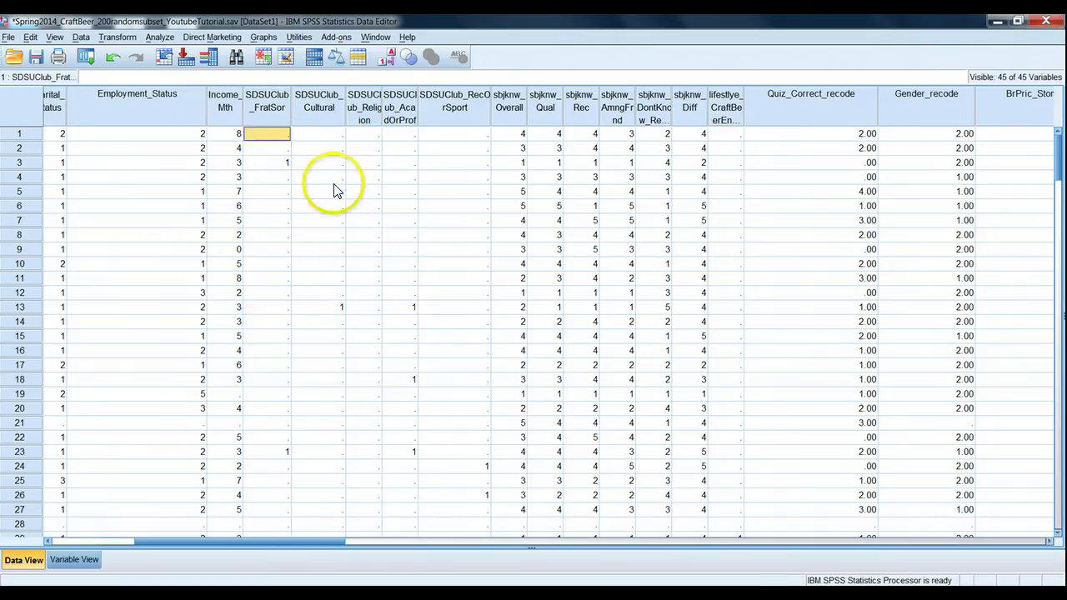
left_click(117, 38)
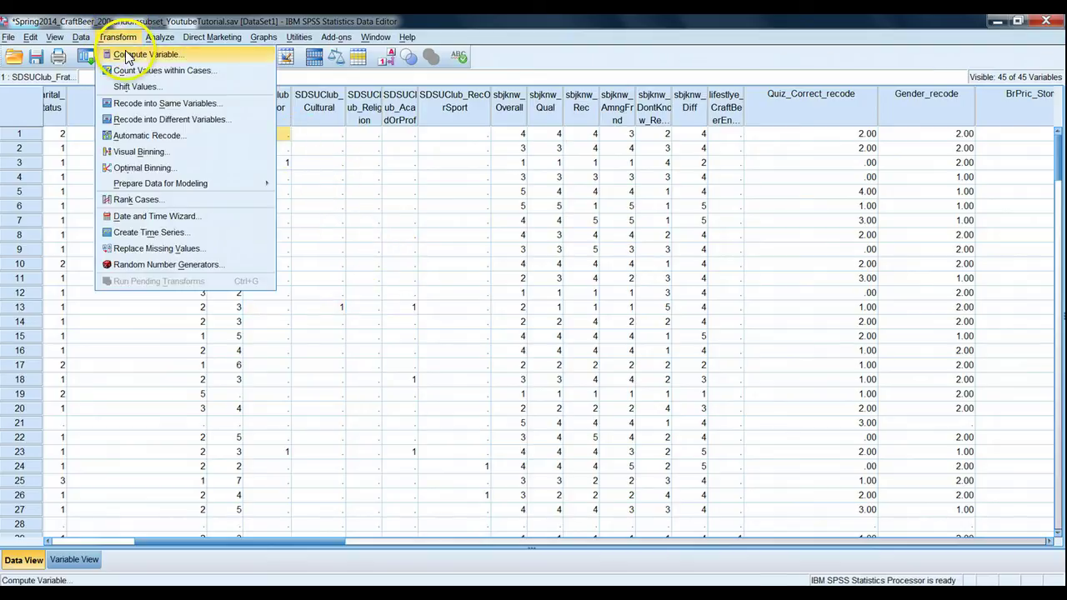
Open Compute Variable, reset it, and name the target variable SDSU_Extra1.
left_click(134, 55)
left_click(530, 465)
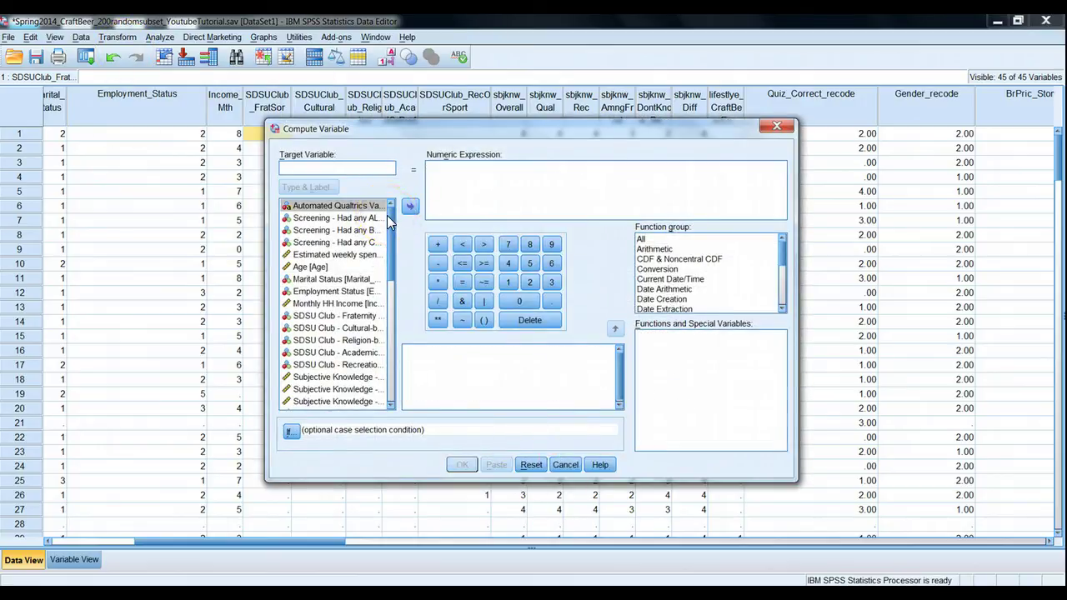
type("SDSU_Extra1")
left_click_drag(390, 218, 382, 257)
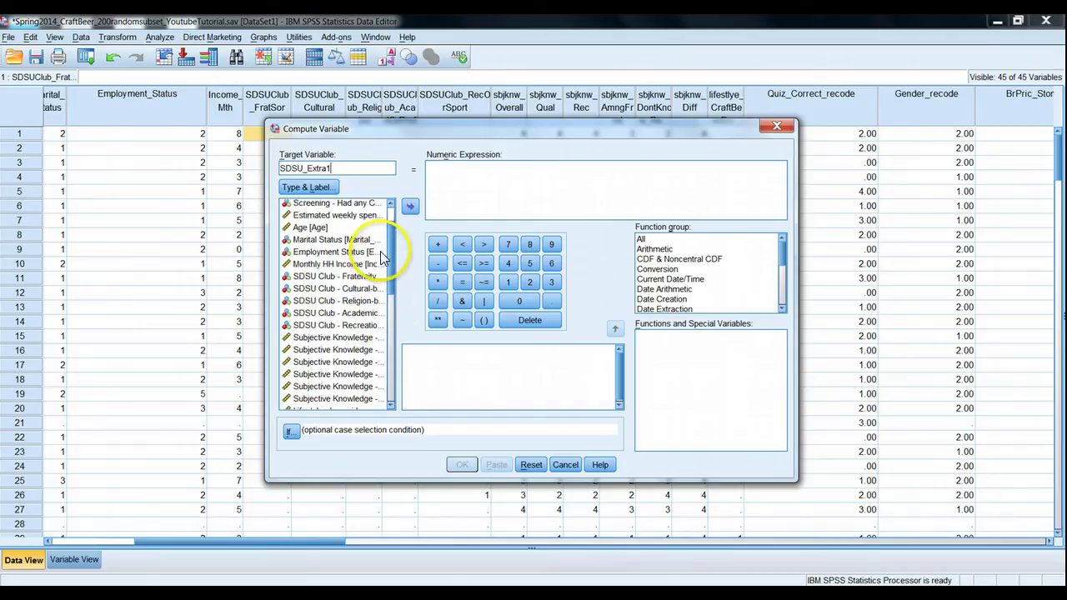
Build FratSor+Cultural+Religion+AcadOrProf+RecOrSport as the expression and run the computation.
double_click(311, 280)
type("+SDSUClub_Cultural+")
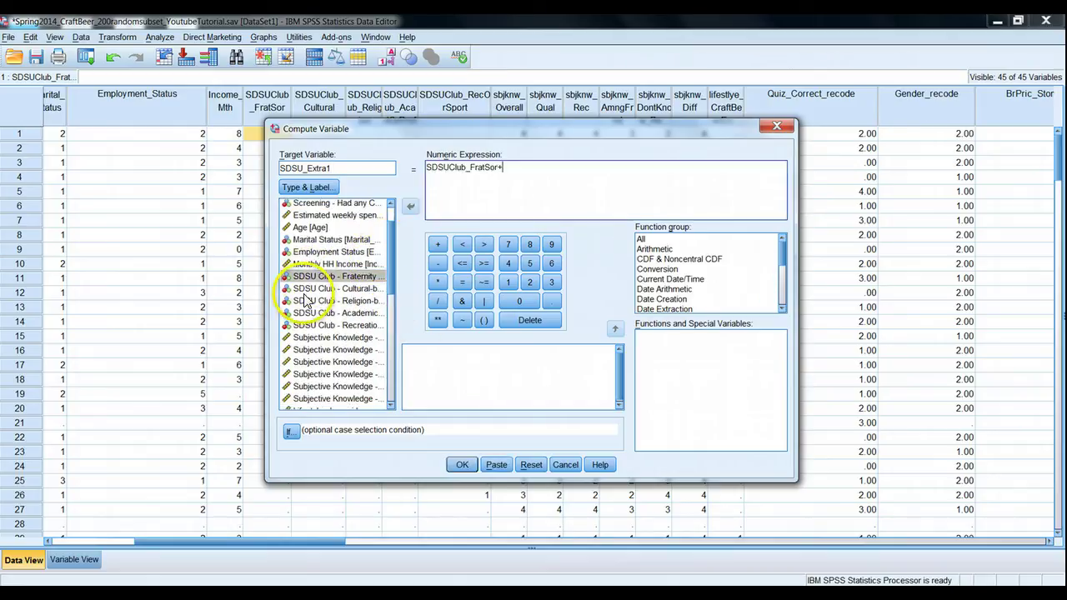
double_click(312, 288)
type("+SDSUClub_Religion+")
double_click(333, 301)
type("+")
double_click(334, 313)
type("+SDSUClub_AcadOrProf+")
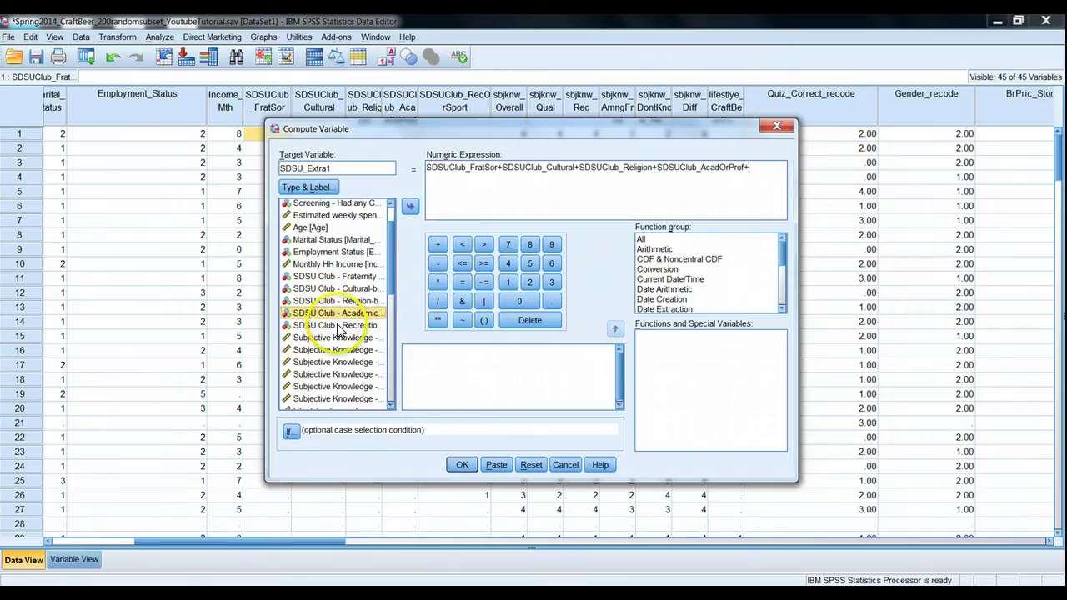
double_click(340, 325)
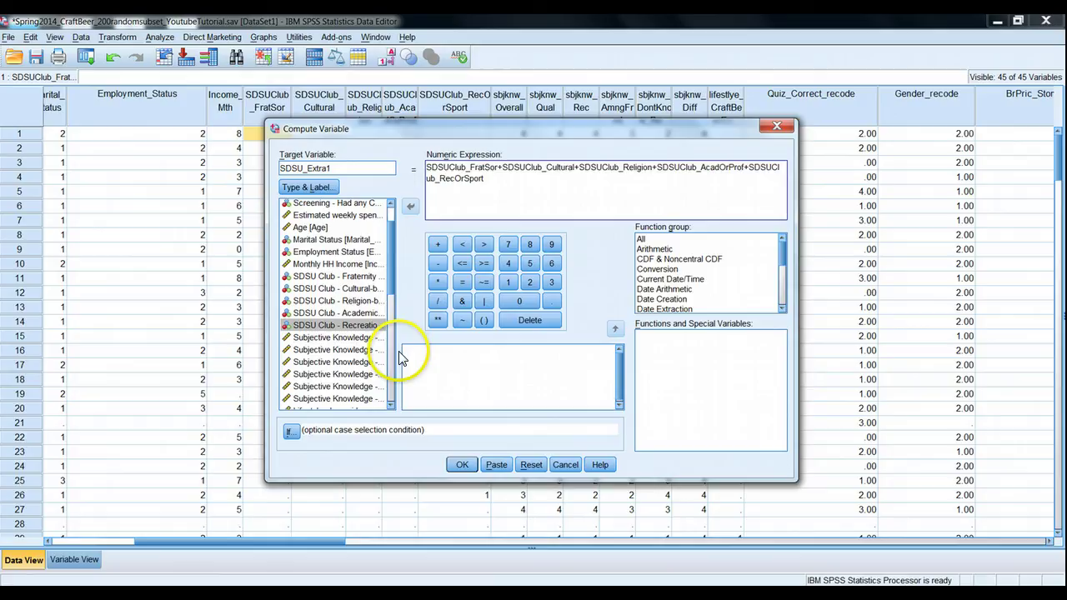
left_click(462, 466)
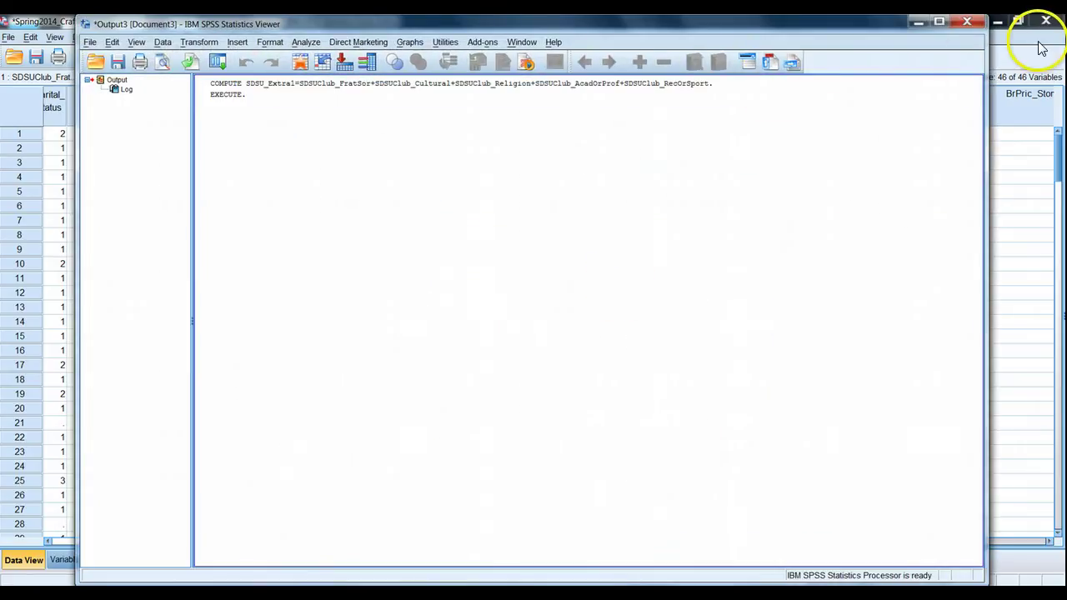
Scroll the Data Editor to the new SDSU_Extra1 column and check its missing values.
left_click(1040, 42)
left_click_drag(316, 542, 1012, 588)
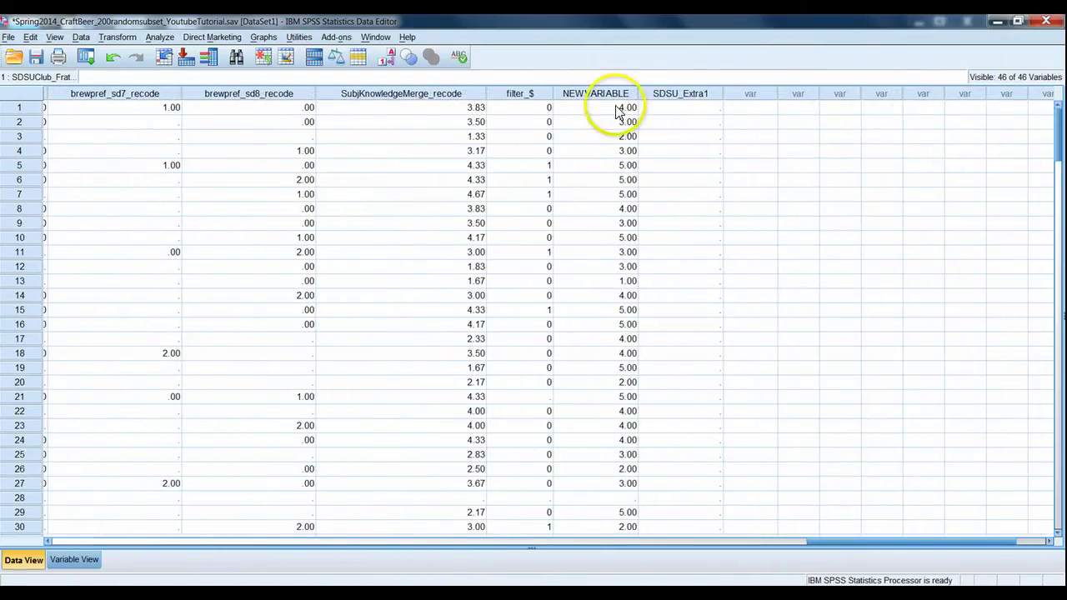
left_click(682, 92)
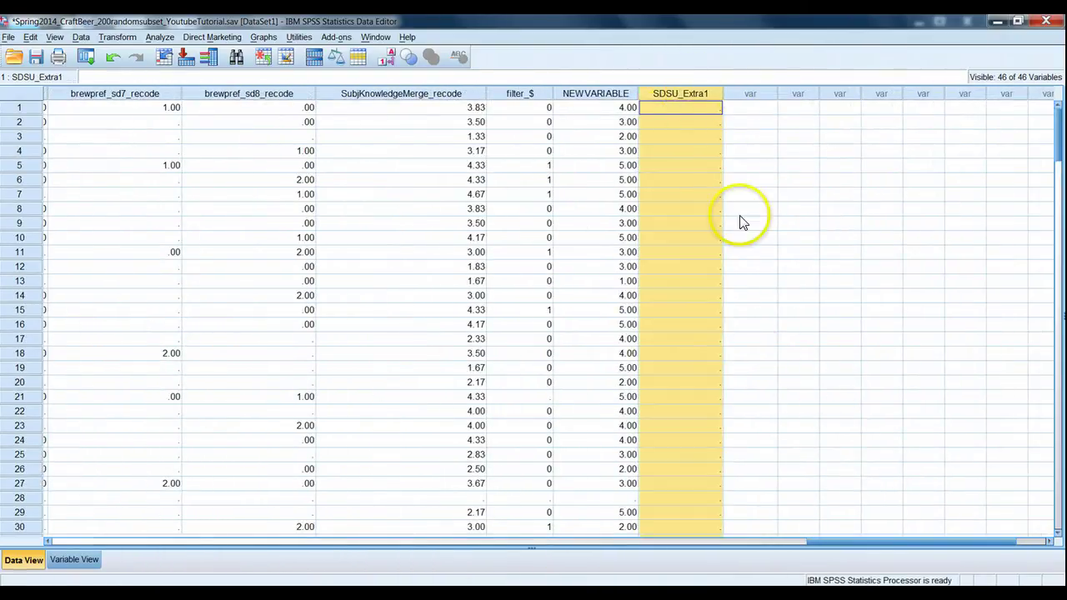
left_click_drag(1062, 139, 1028, 162)
left_click_drag(881, 541, 212, 542)
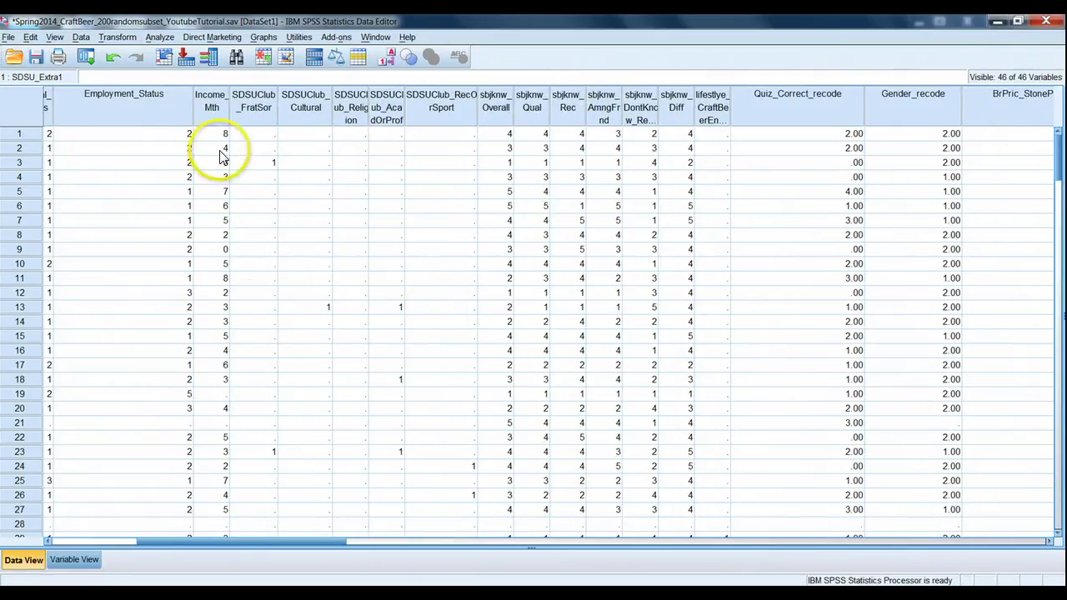
Reopen Compute Variable and delete the old added-up club expression.
left_click(121, 39)
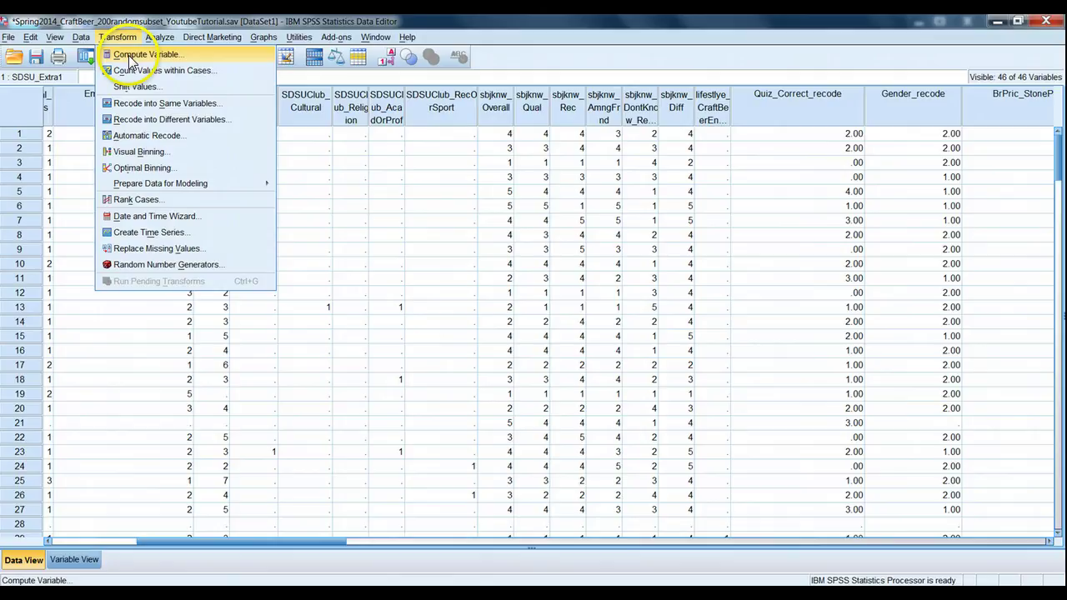
left_click(125, 54)
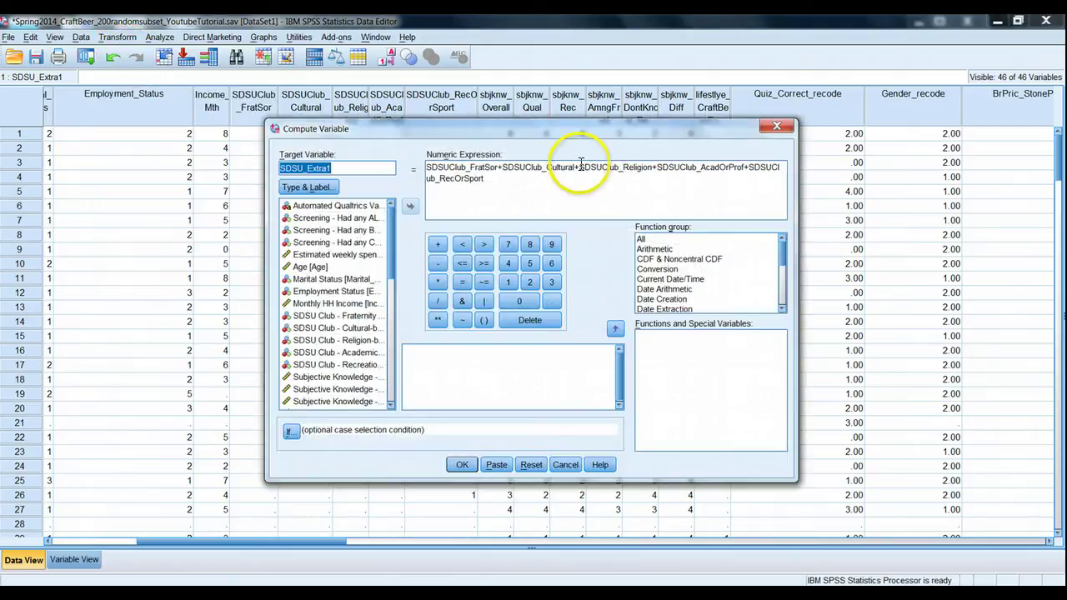
left_click_drag(503, 168, 573, 168)
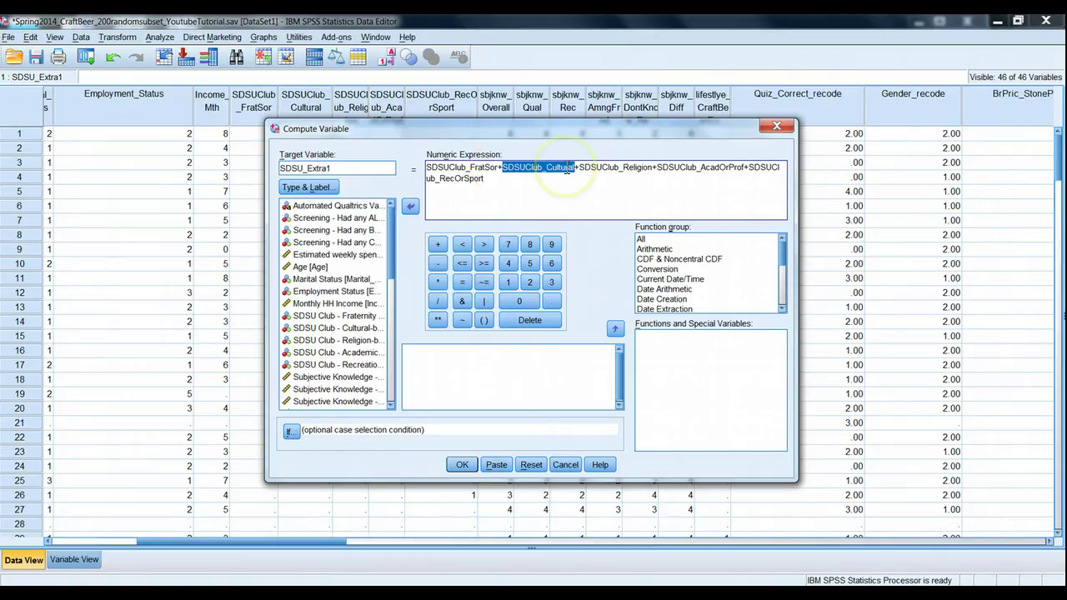
left_click_drag(488, 178, 420, 164)
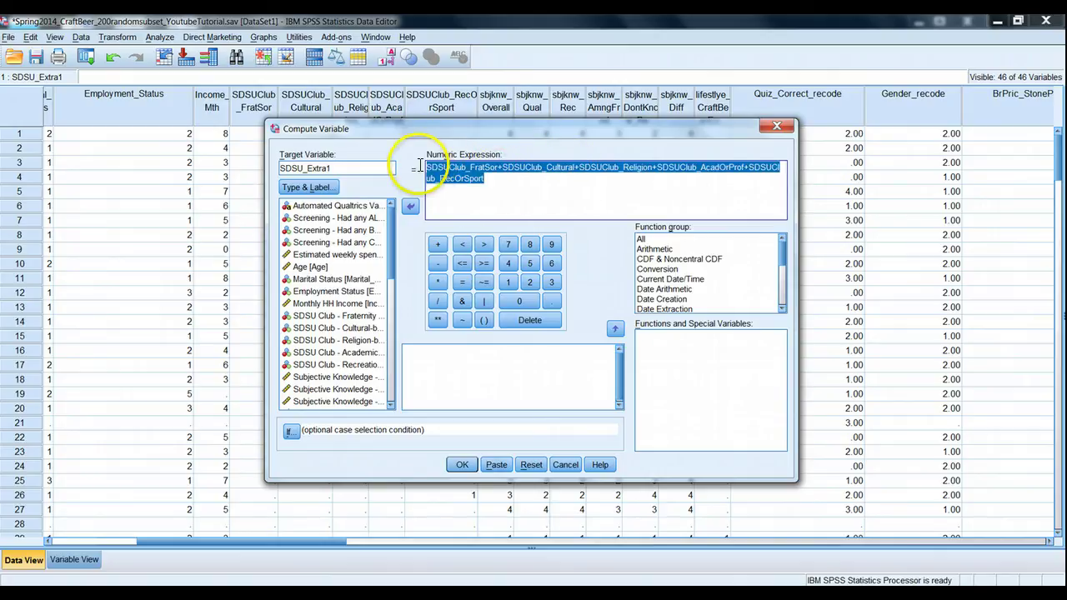
left_click(498, 184)
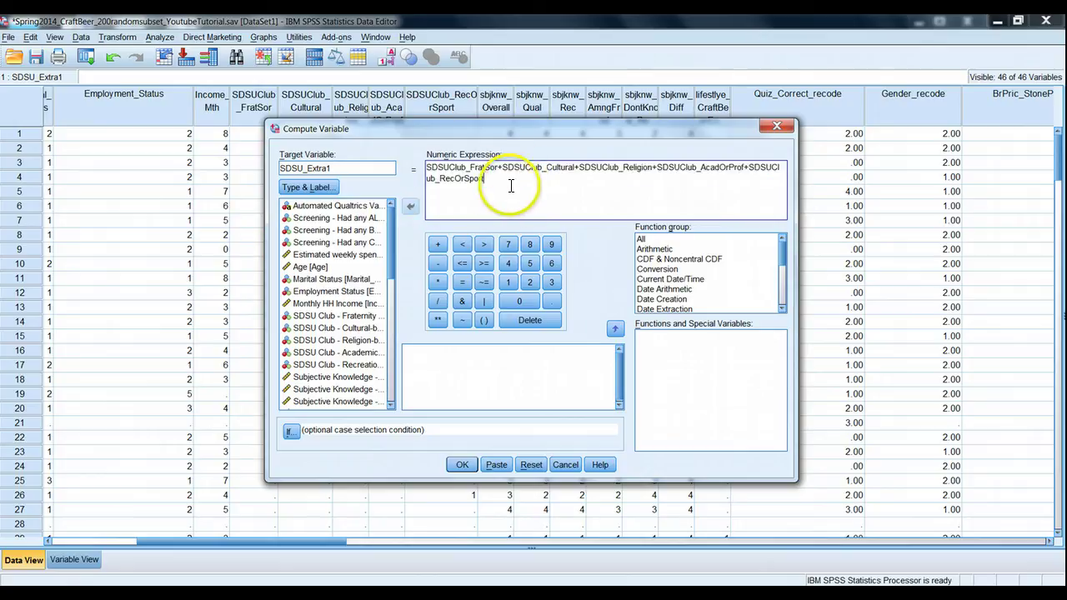
left_click_drag(487, 180, 408, 167)
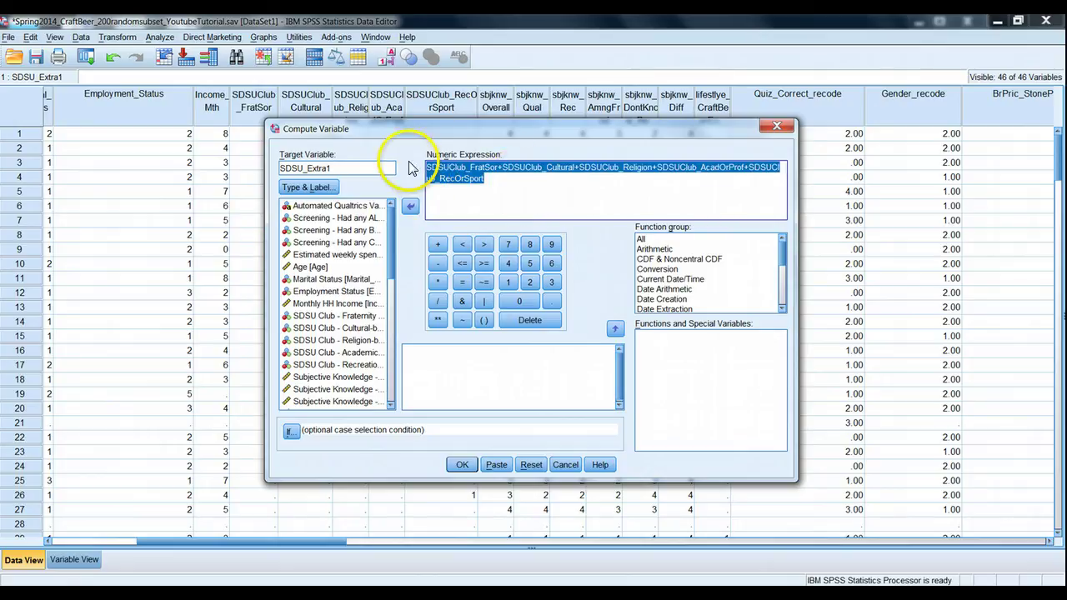
key("Delete")
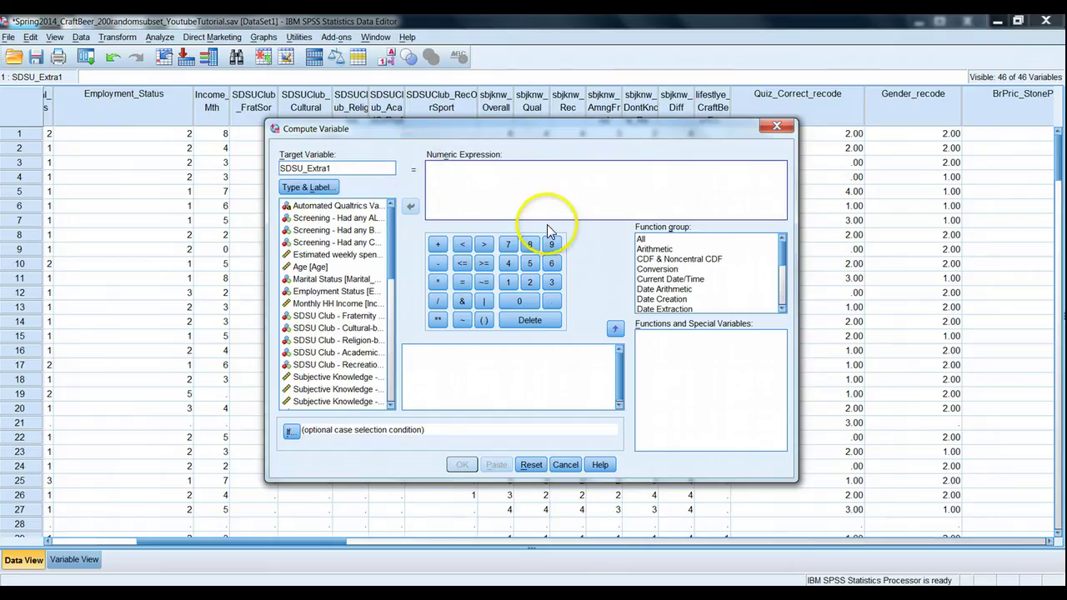
Show the All function group and insert the Sum function into the expression.
left_click(641, 239)
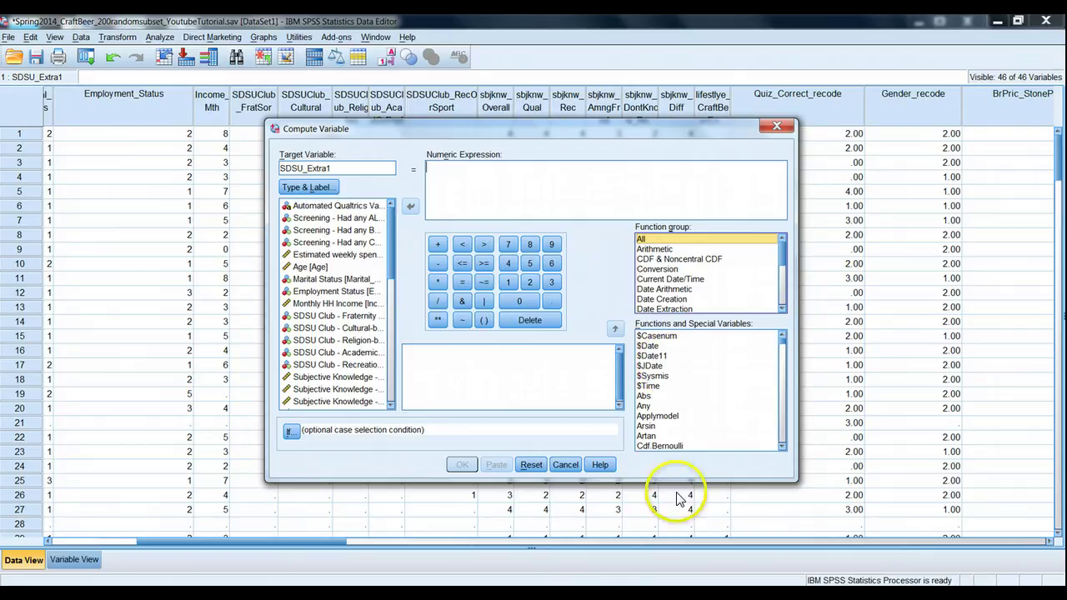
left_click(658, 337)
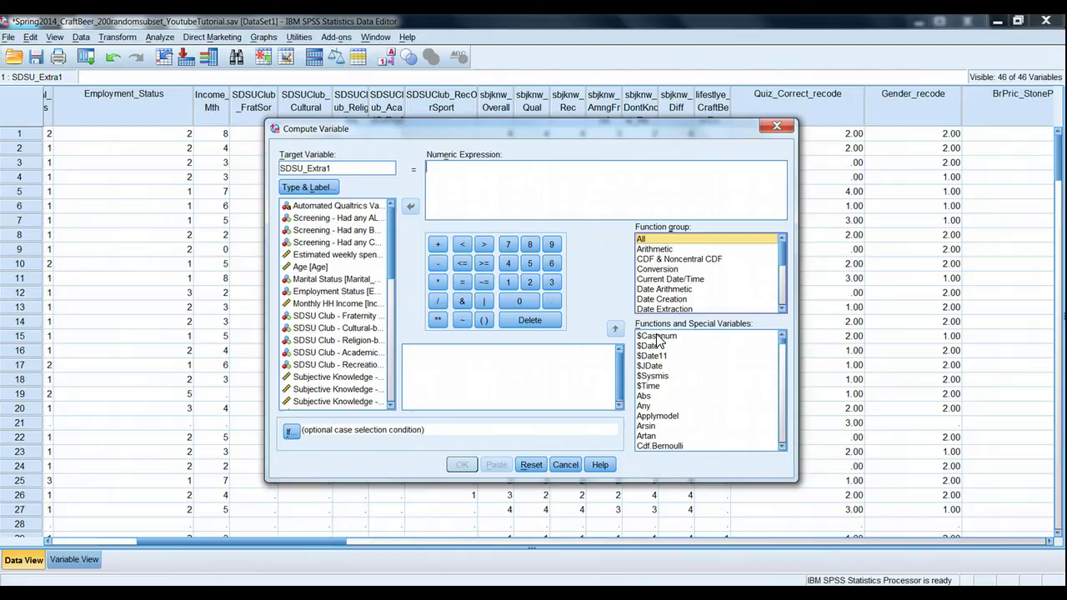
left_click(658, 337)
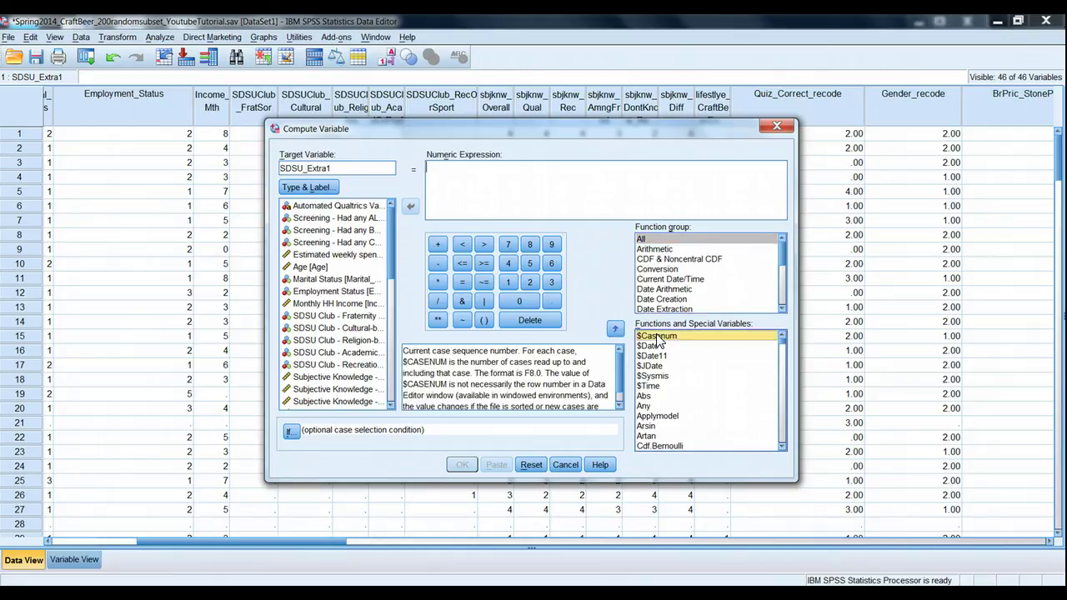
left_click(660, 341)
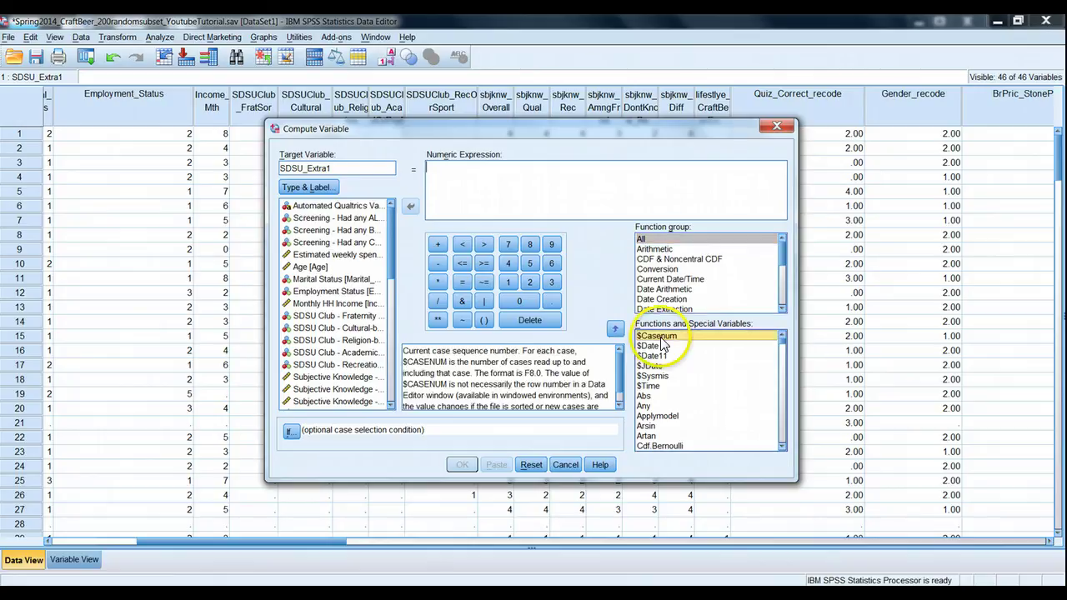
key("s")
left_click(784, 446)
left_click(784, 446)
left_click(783, 446)
left_click(783, 446)
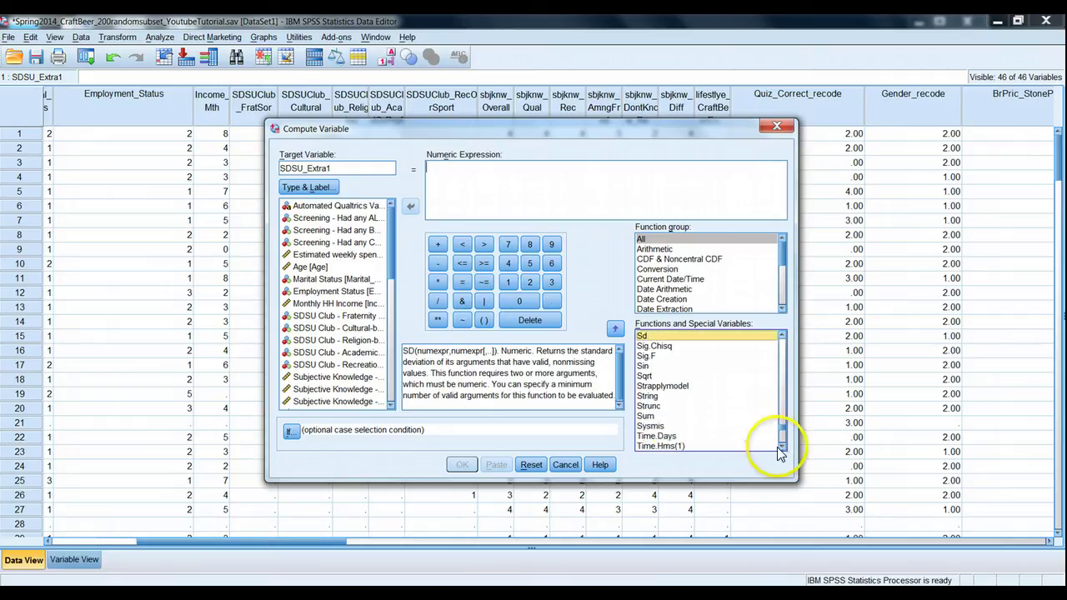
double_click(647, 417)
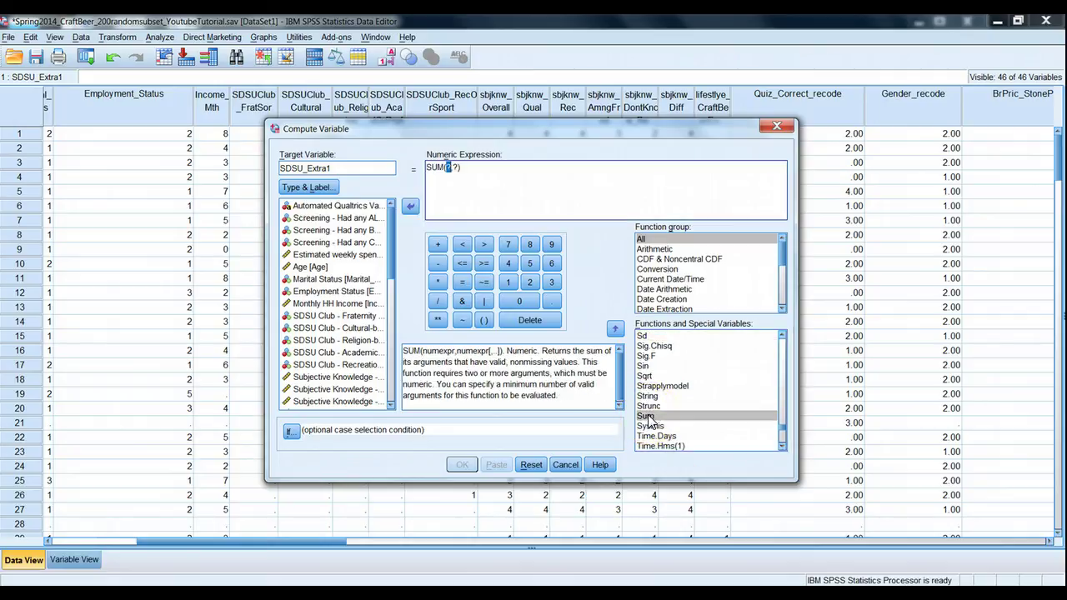
Remove the first ? placeholder inside SUM, leaving SUM(,?).
left_click(485, 184)
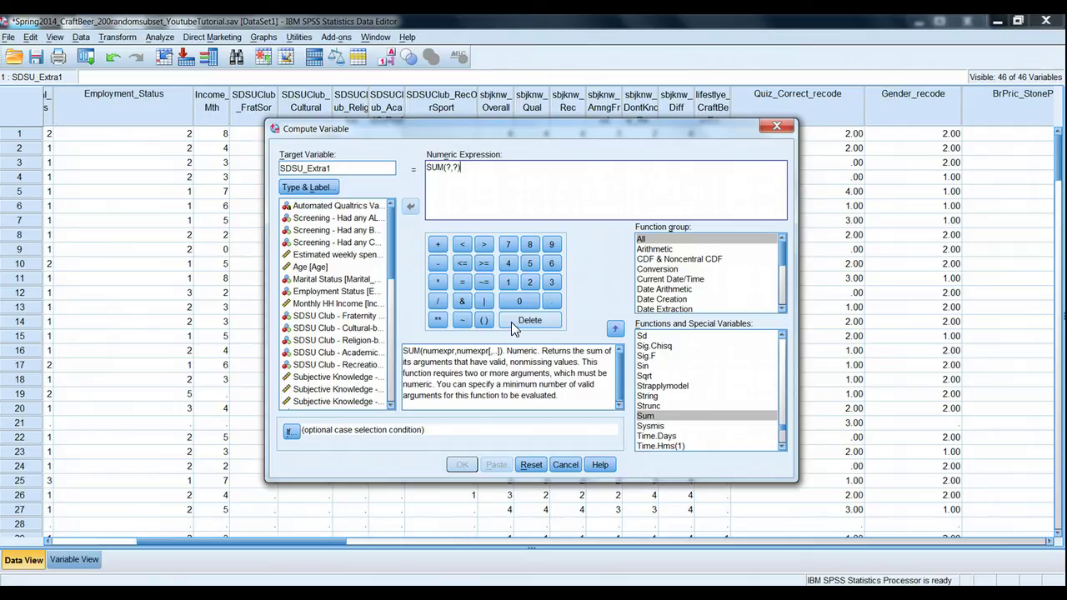
key("Left")
key("Left")
key("Left")
key("Left")
key("Left")
key("Right")
key("Right")
key("Right")
key("Right")
left_click(511, 322)
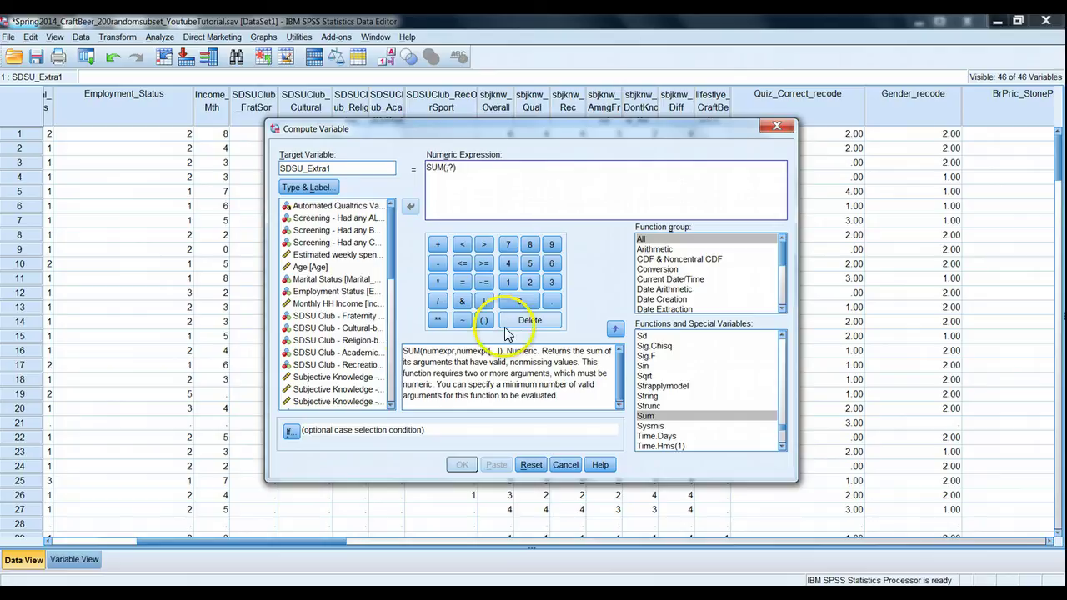
Fill SUM with FratSor, Cultural, Religion, AcadOrProf and RecOrSport for SDSU_Extra2, and run it.
double_click(337, 316)
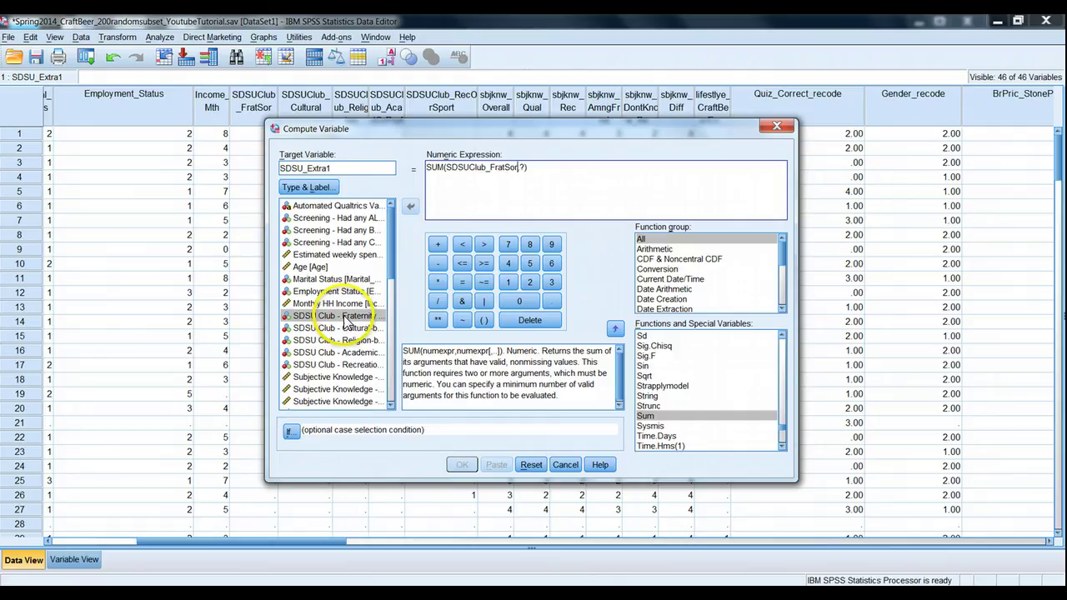
double_click(521, 167)
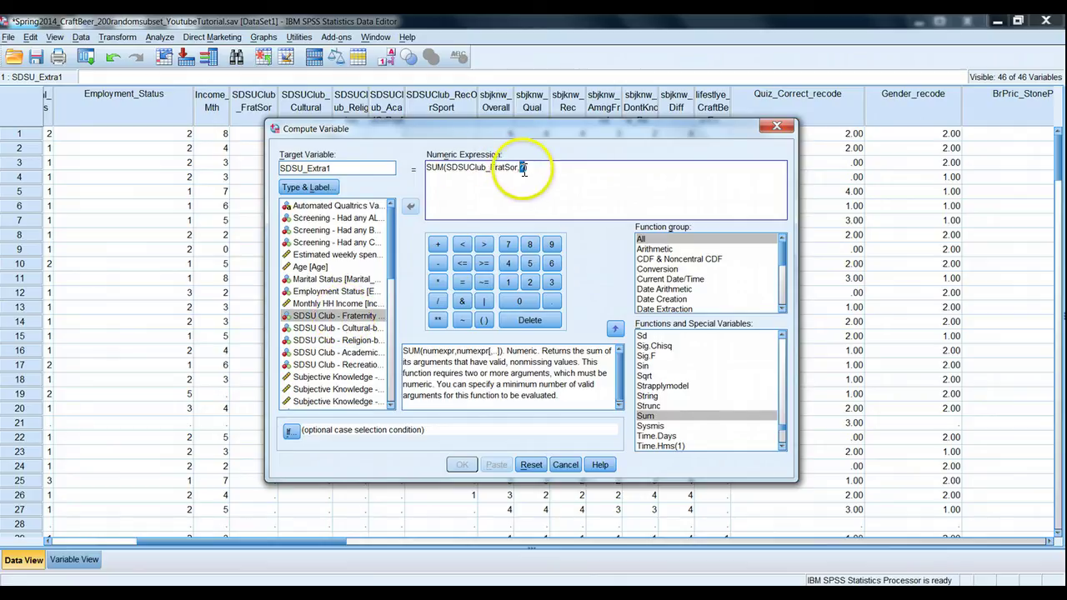
left_click(346, 329)
double_click(346, 331)
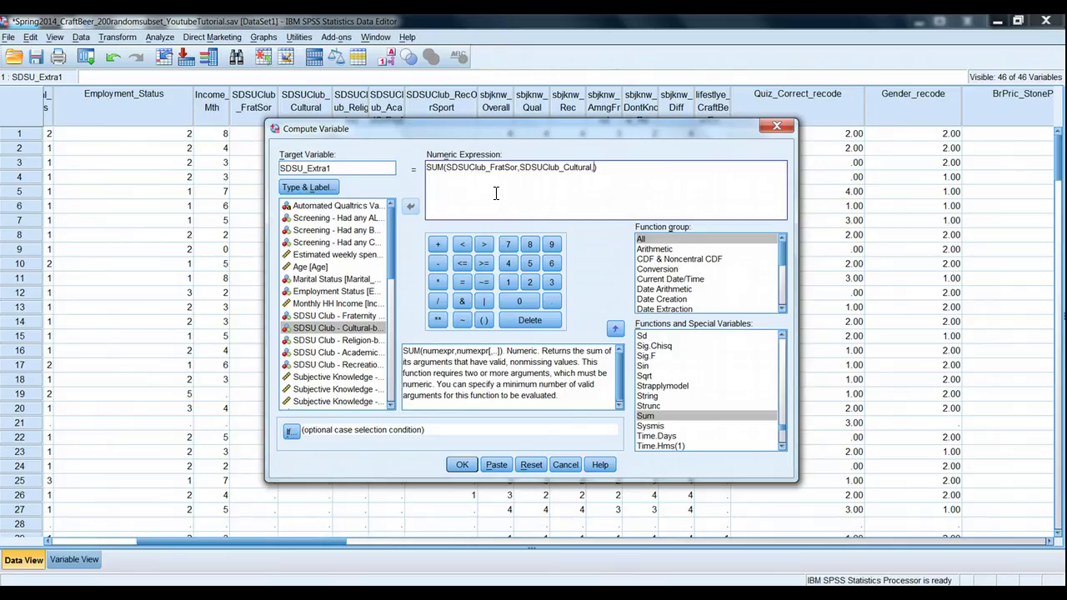
double_click(357, 341)
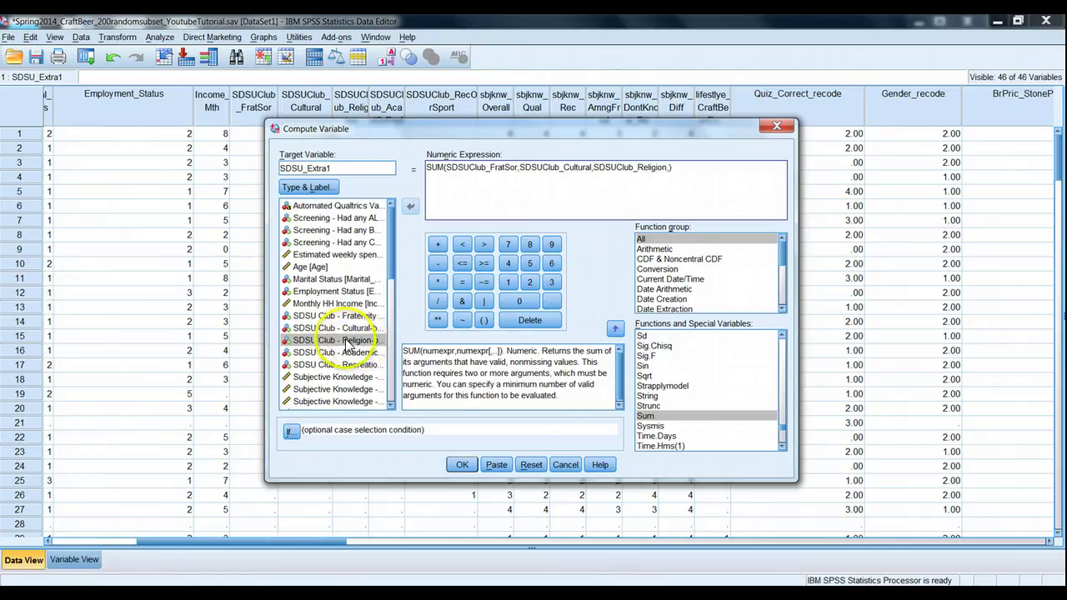
double_click(354, 354)
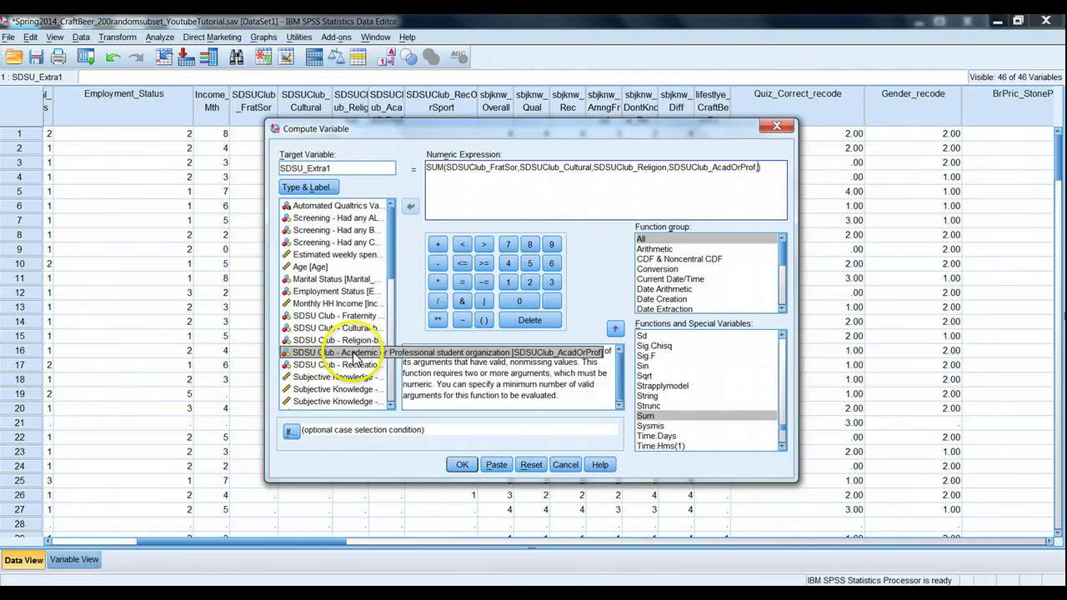
double_click(343, 365)
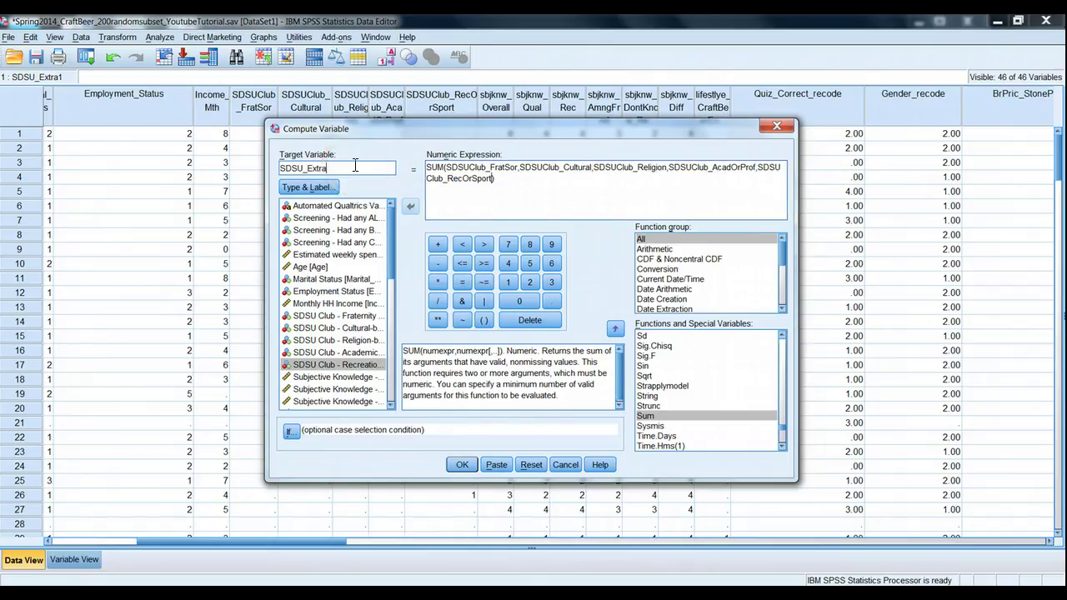
left_click(462, 465)
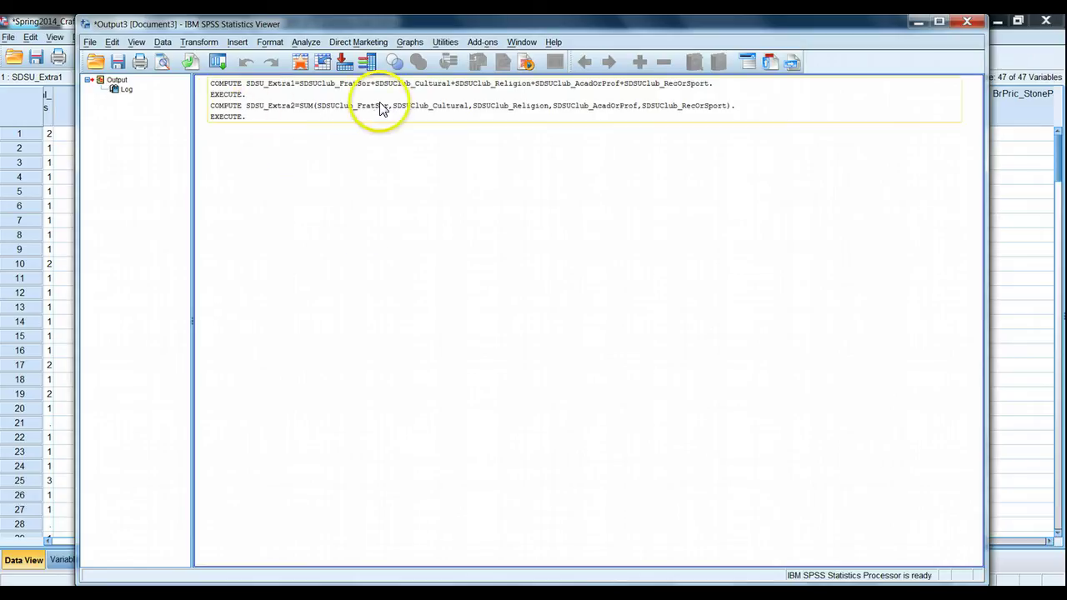
Scroll to SDSU_Extra2 and check its values: 1.00 and 2.00 for members, missing otherwise.
left_click(918, 22)
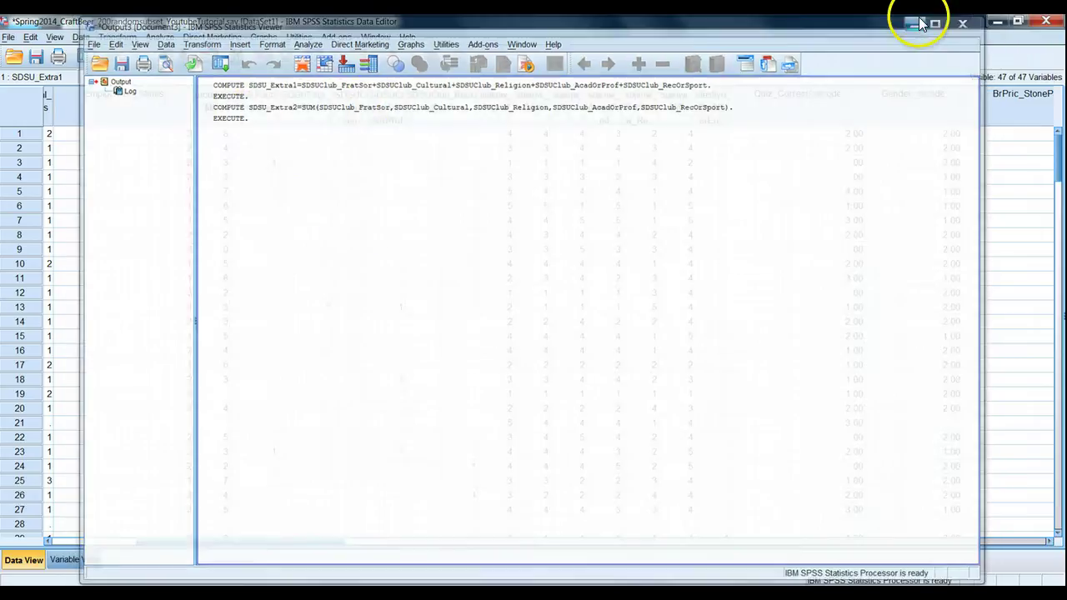
left_click_drag(289, 543, 995, 542)
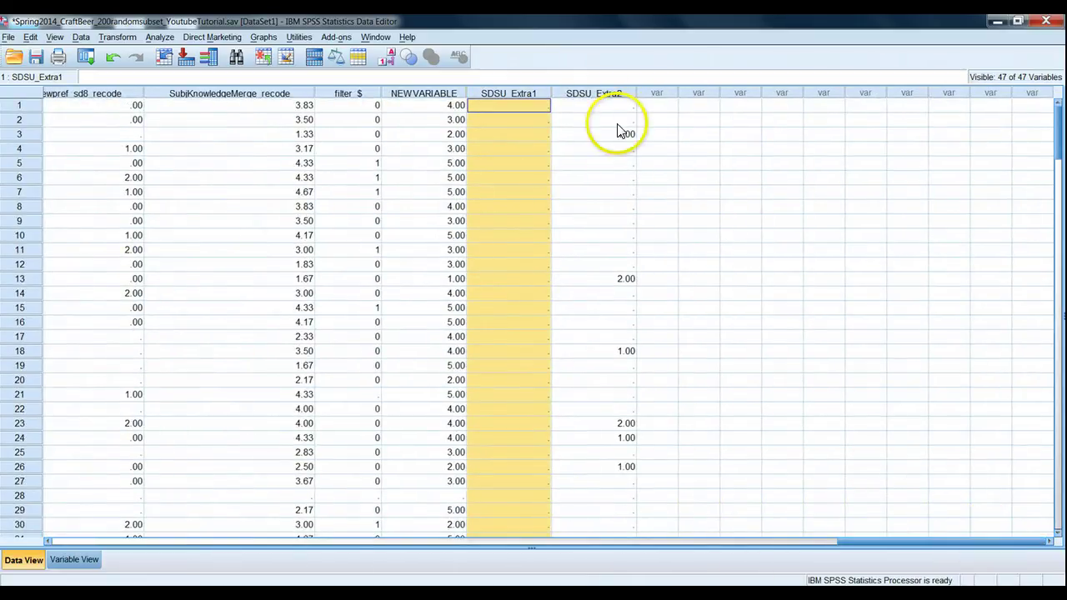
scroll(631, 323, "down", 6)
scroll(626, 324, "up", 6)
scroll(626, 317, "down", 7)
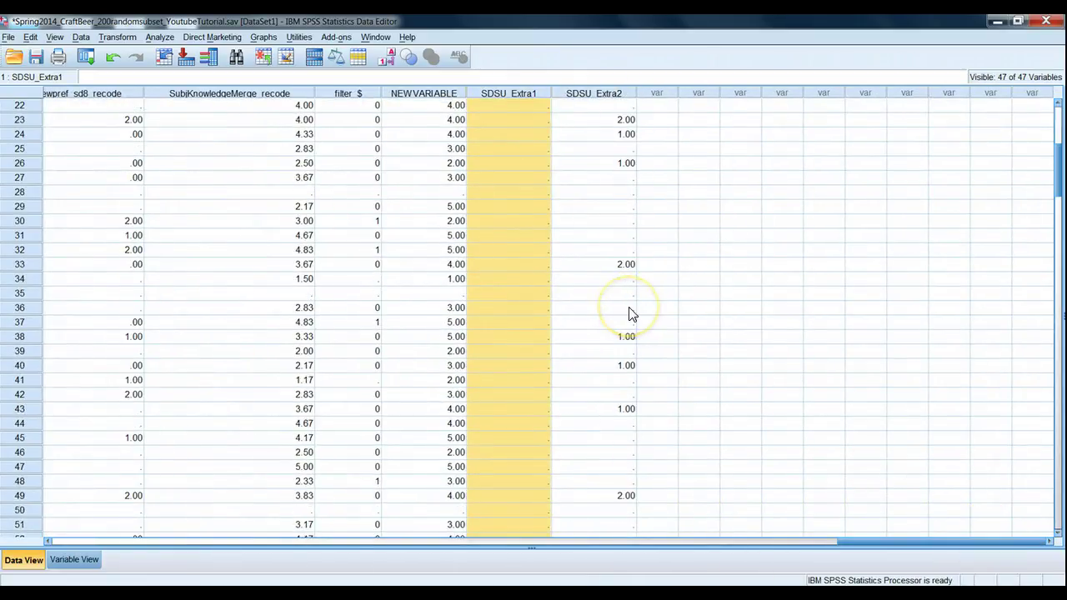
scroll(631, 317, "down", 10)
left_click_drag(1057, 222, 1055, 109)
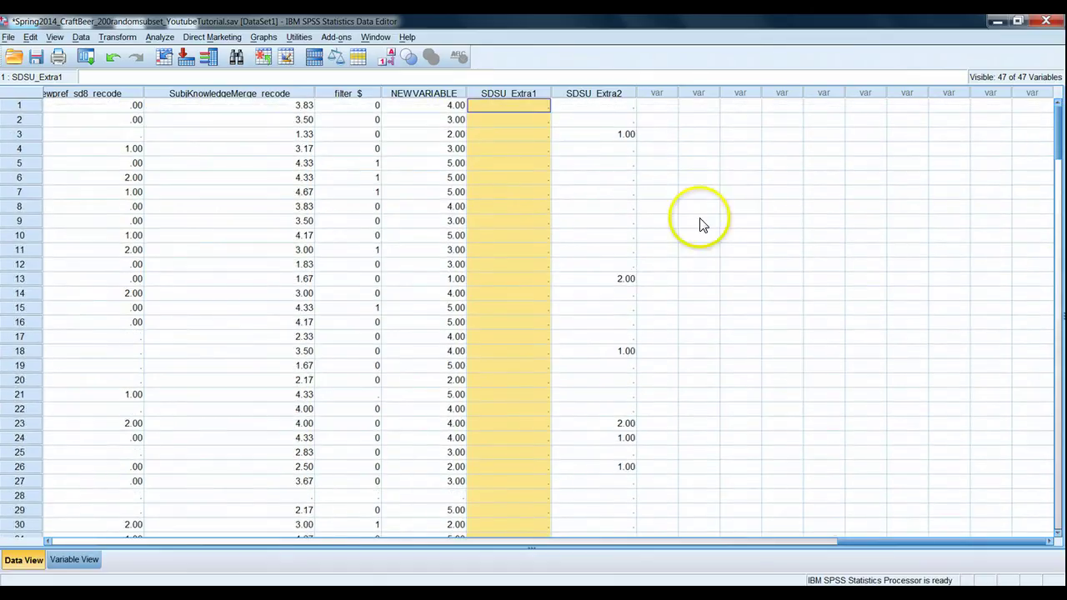
left_click(617, 112)
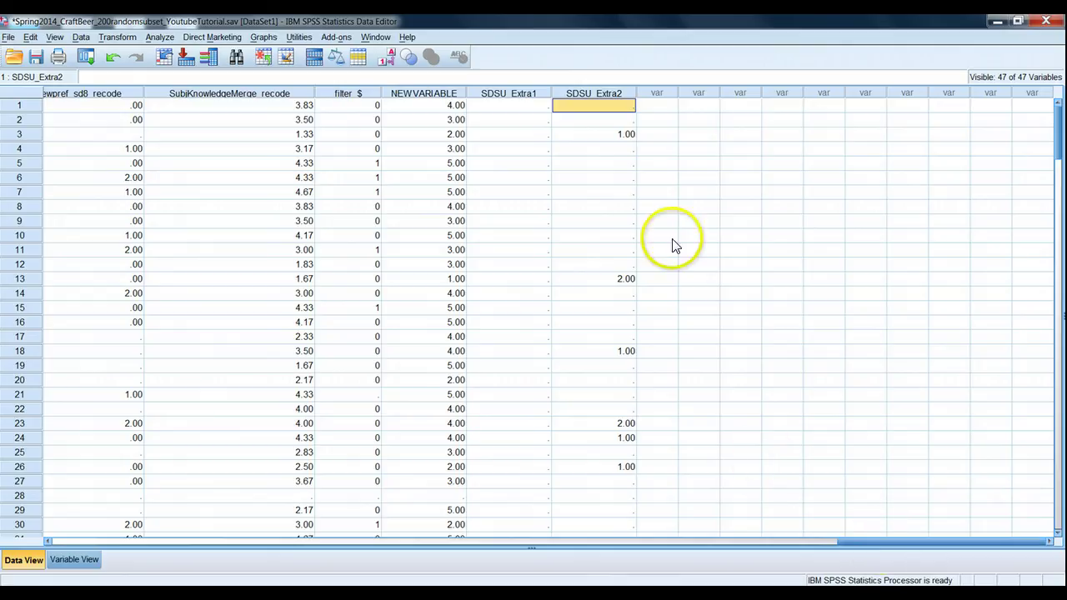
left_click(620, 113)
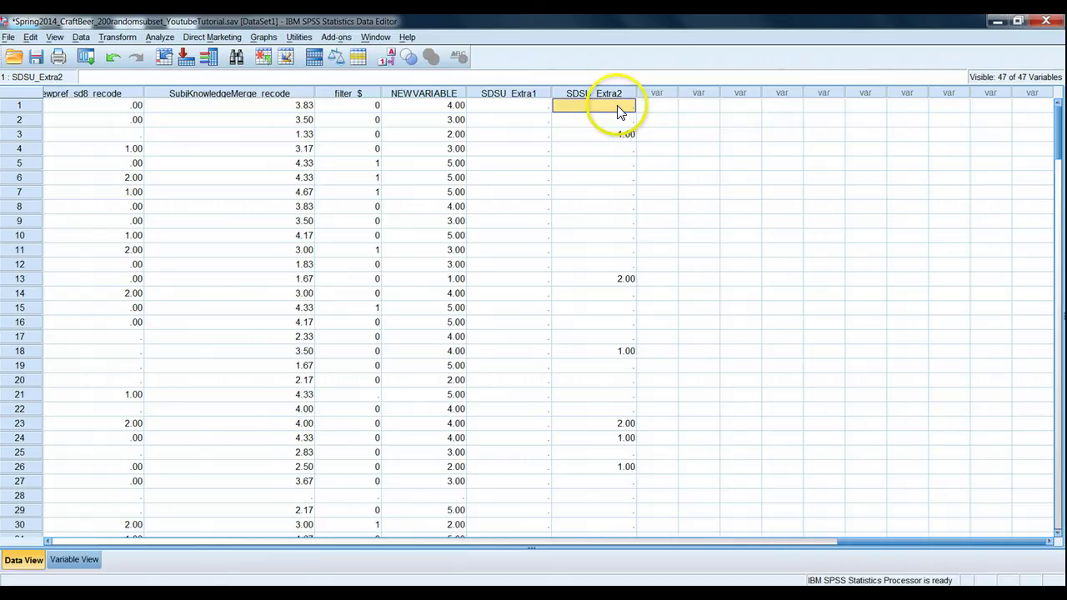
Fix the FratSor name, append ,0 inside SUM, and overwrite the existing SDSU_Extra2.
left_click(119, 39)
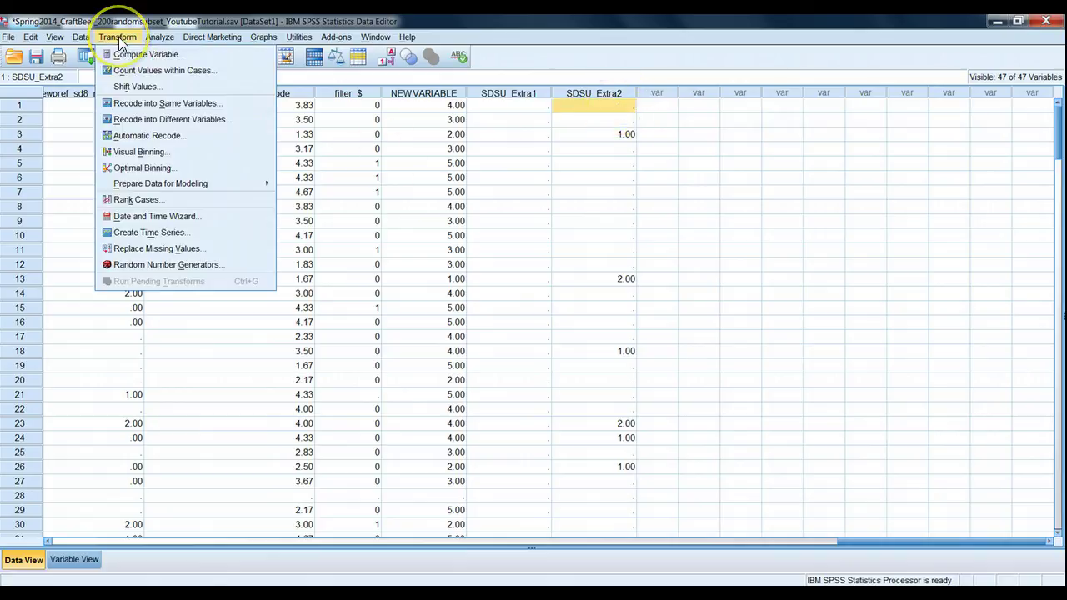
left_click(134, 54)
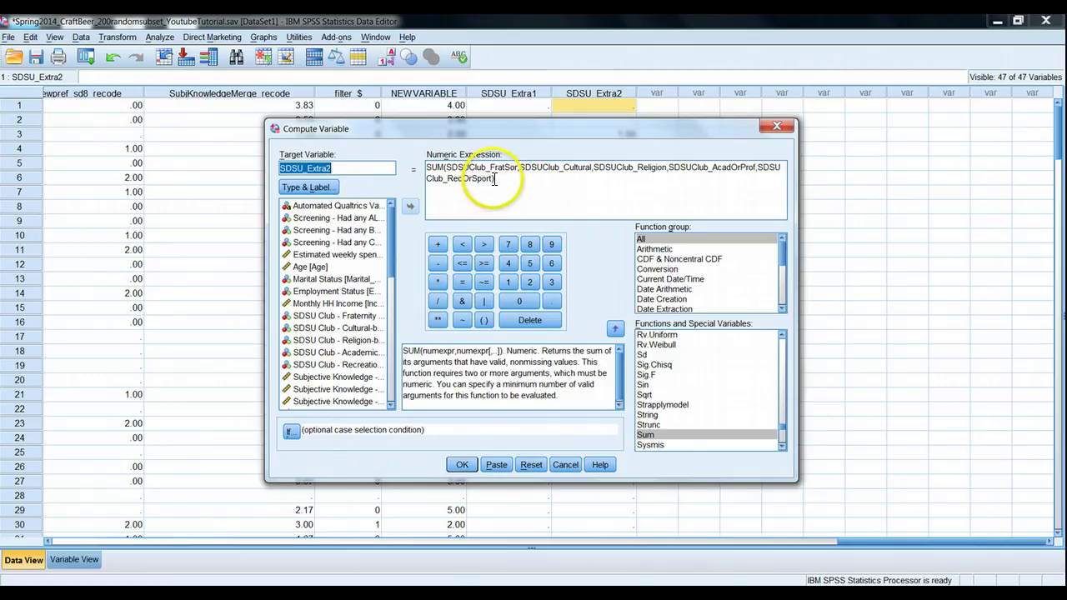
left_click(535, 174)
type("t")
left_click(685, 177)
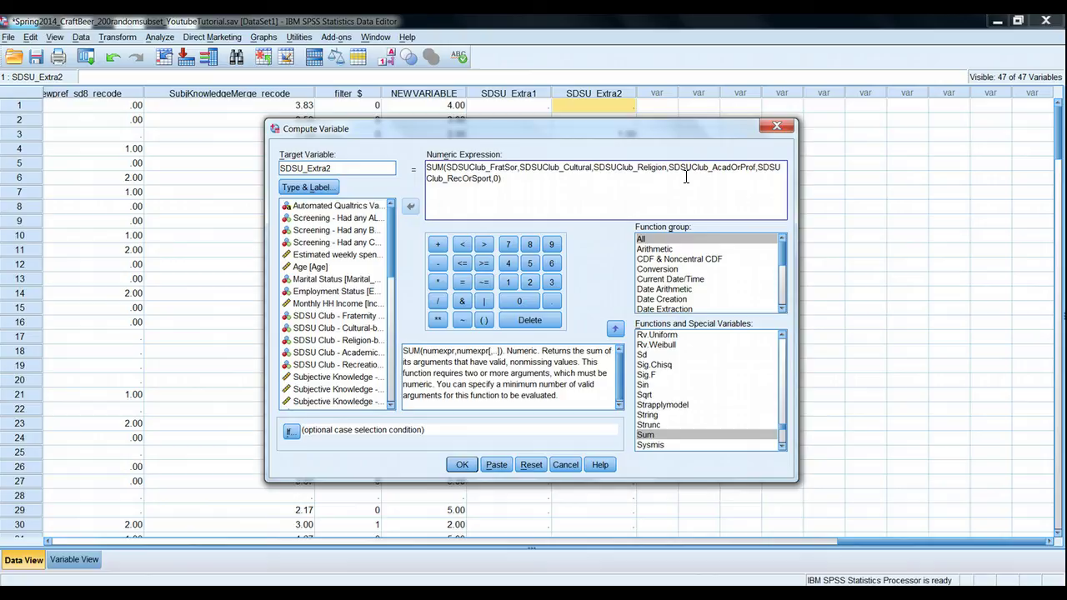
left_click(543, 181)
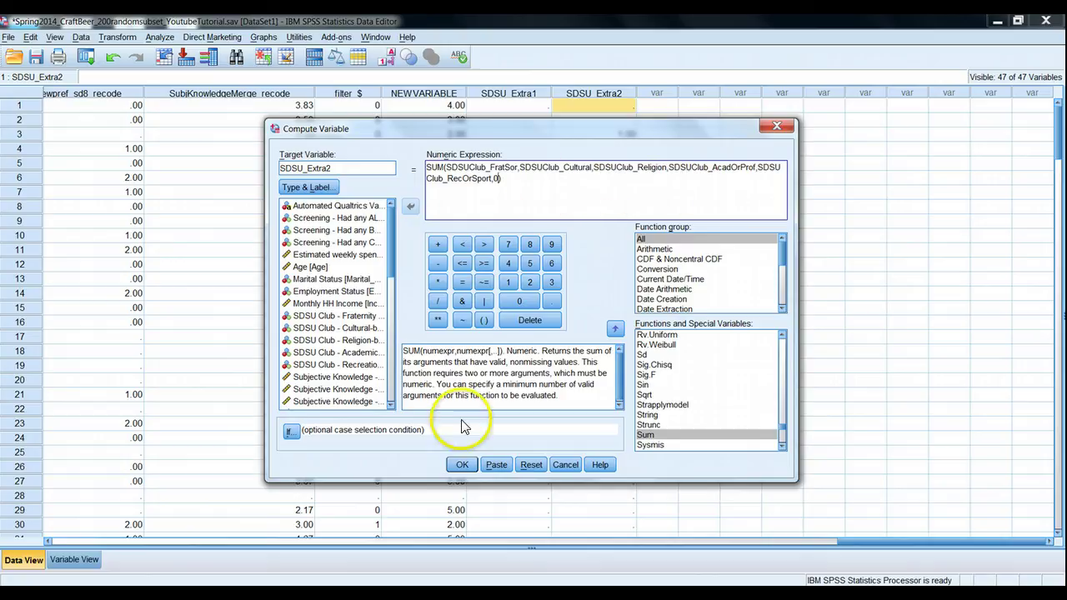
left_click(464, 465)
left_click(510, 321)
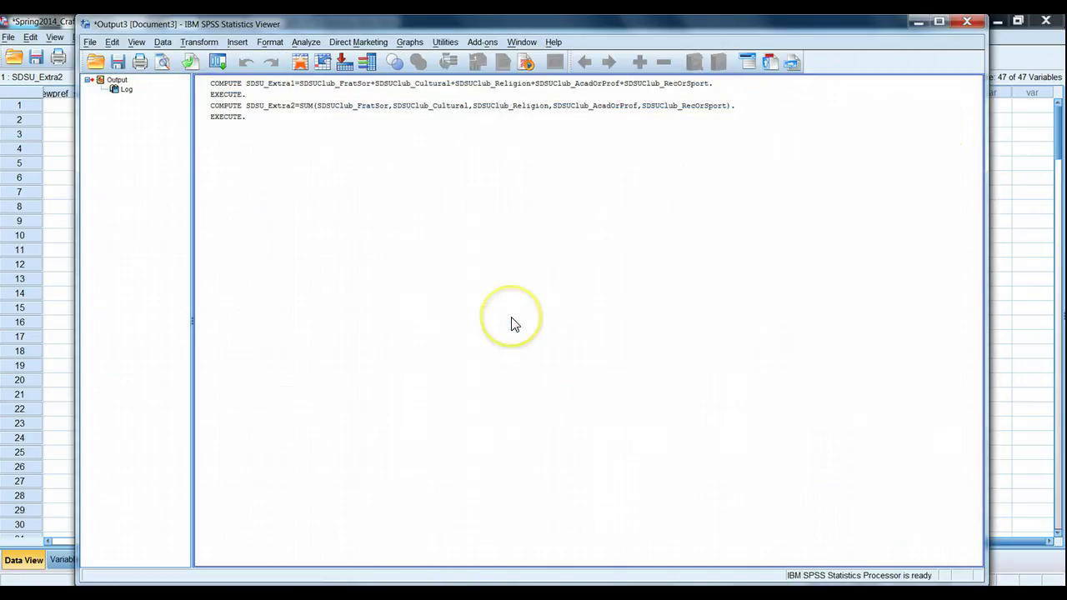
left_click(917, 21)
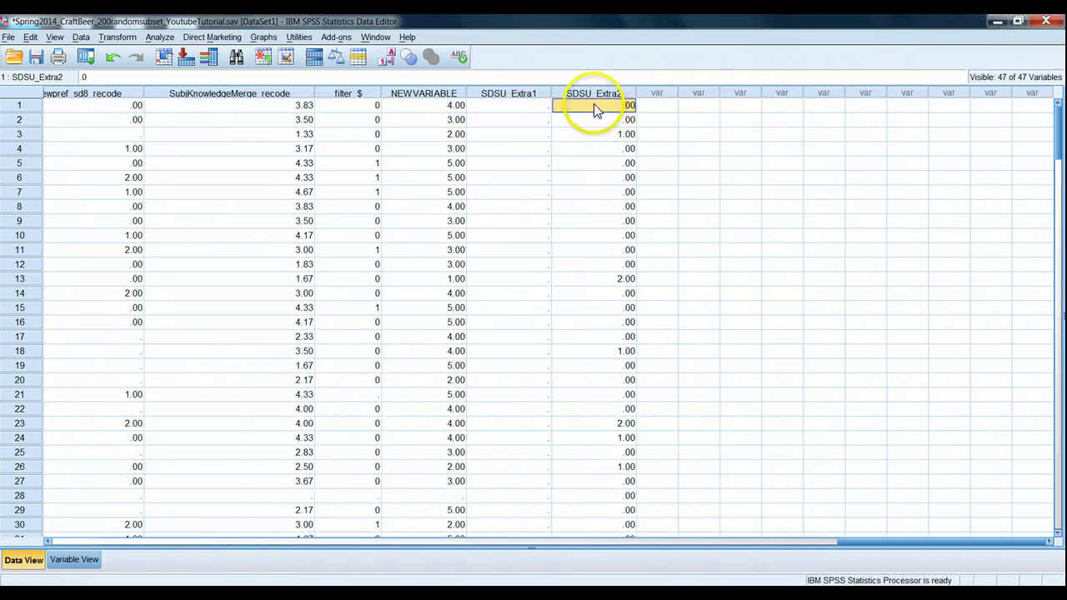
left_click_drag(609, 105, 597, 118)
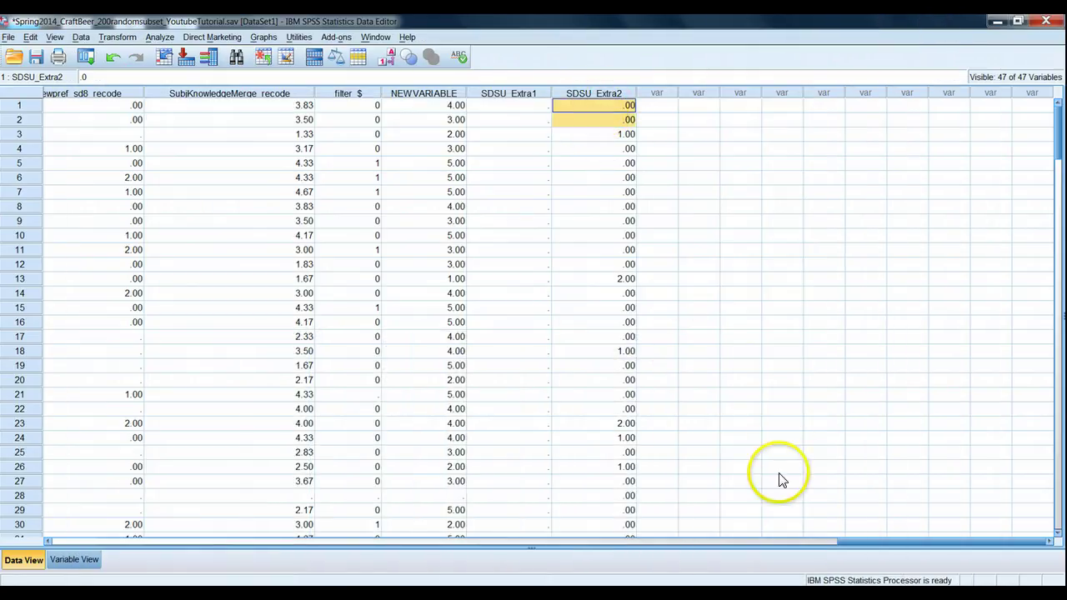
left_click_drag(853, 540, 154, 542)
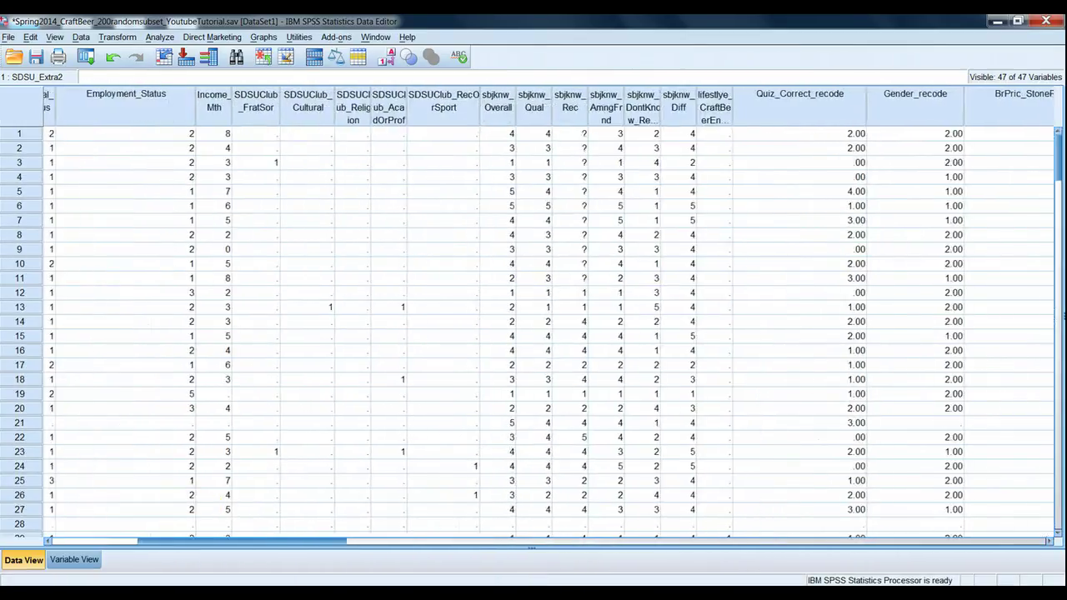
left_click_drag(258, 136, 453, 153)
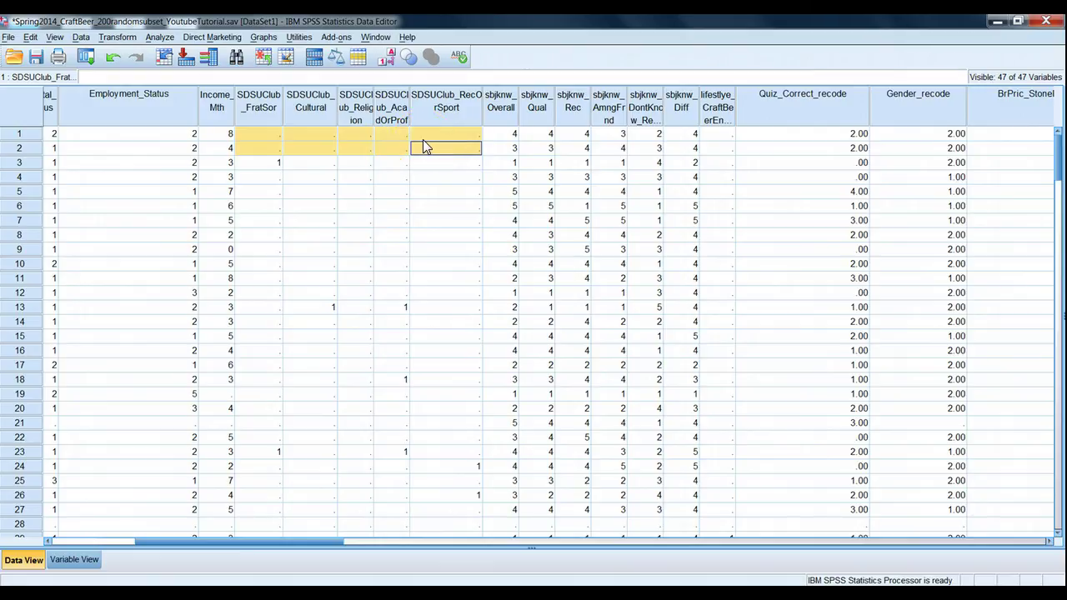
left_click_drag(342, 542, 1000, 542)
left_click(625, 106)
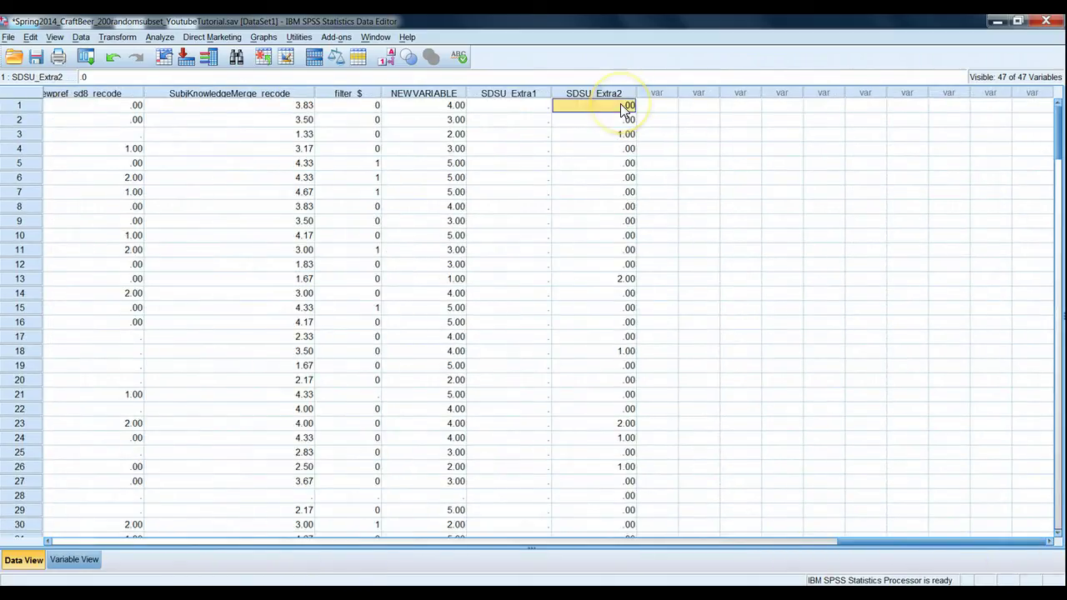
left_click(625, 135)
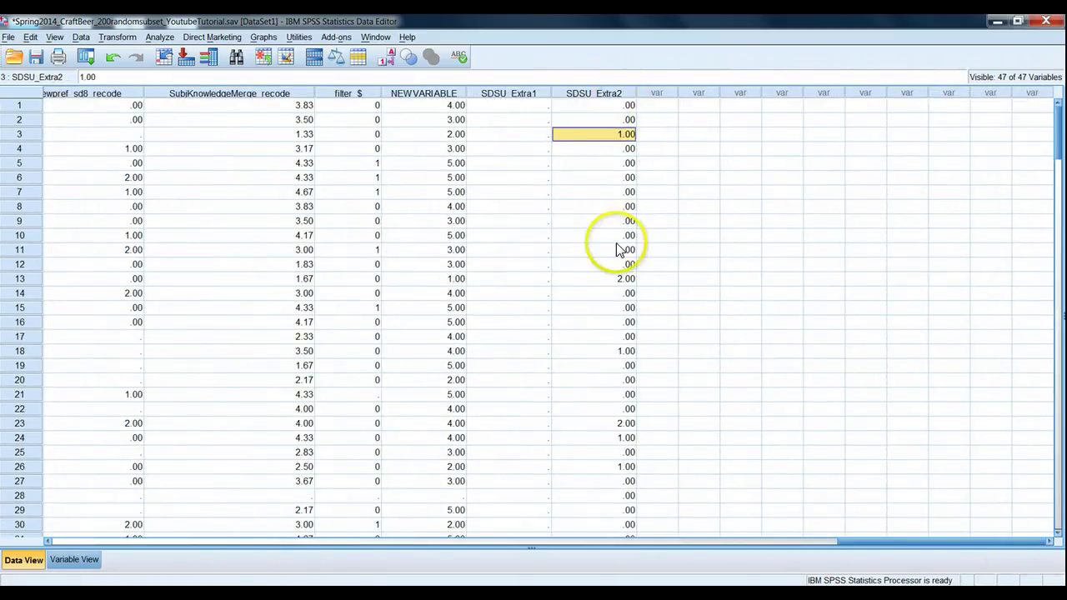
left_click(611, 281)
left_click(624, 352)
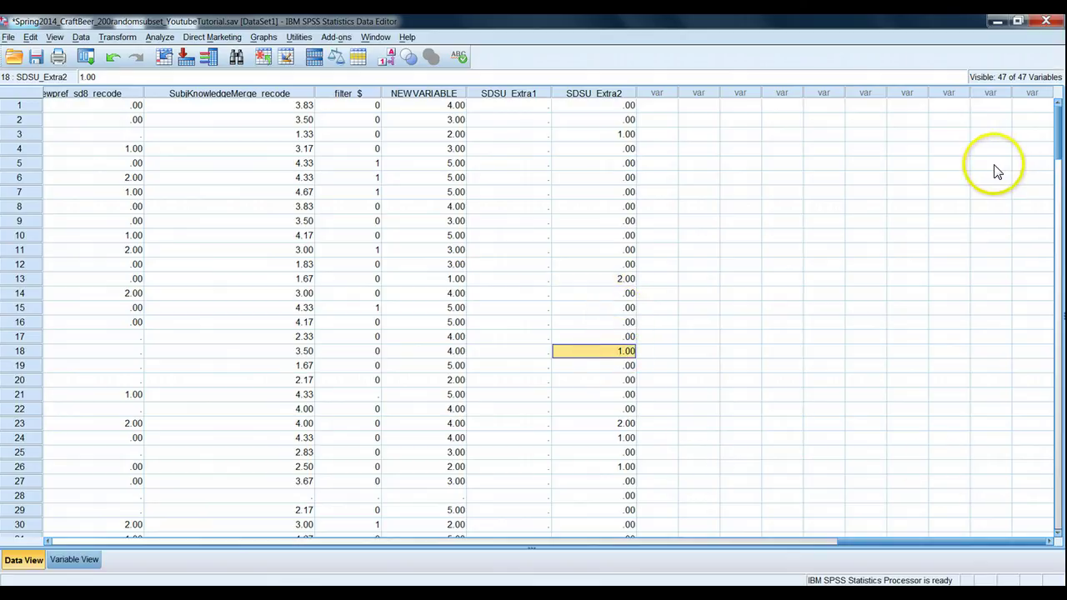
left_click_drag(898, 541, 496, 573)
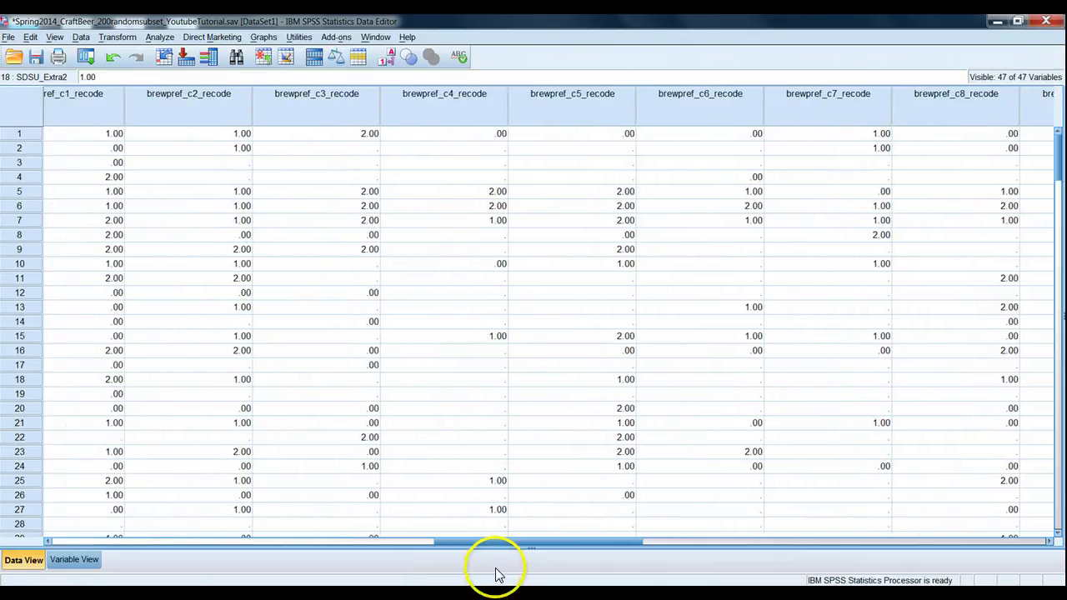